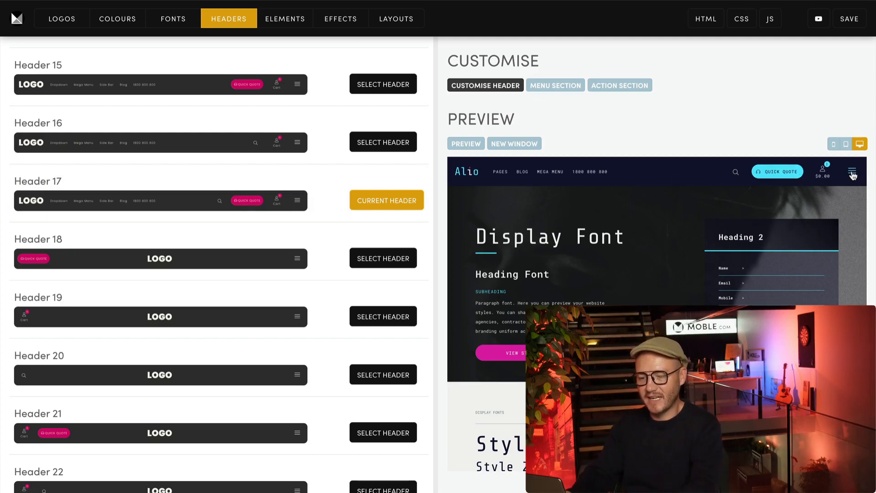
Step: Examine the header preview's Pages dropdown and the full-page menu behind the menu icon, closing the menu again
{"action": "scroll", "coordinate": [430, 183], "scroll_direction": "up", "scroll_amount": 15}
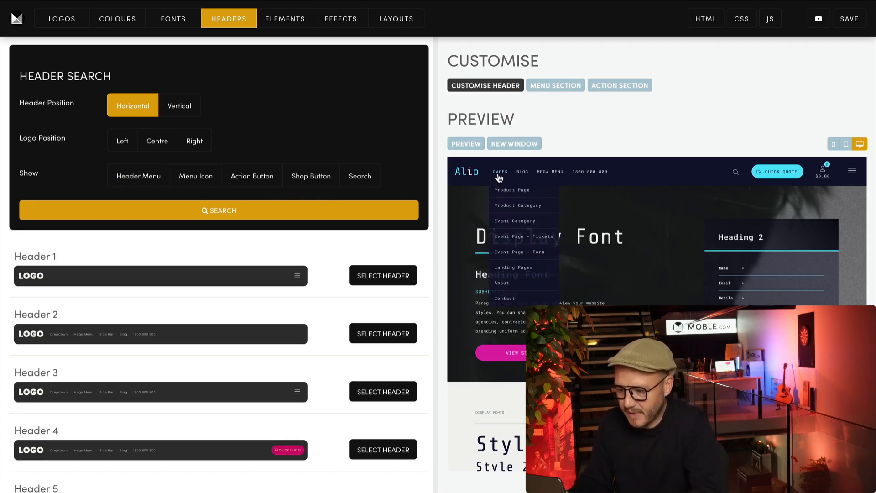
{"action": "mouse_move", "coordinate": [512, 174]}
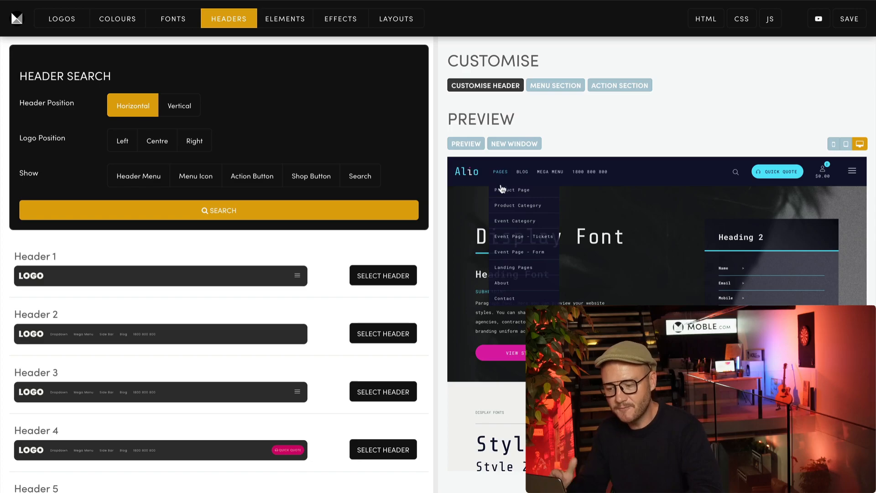
{"action": "mouse_move", "coordinate": [508, 274]}
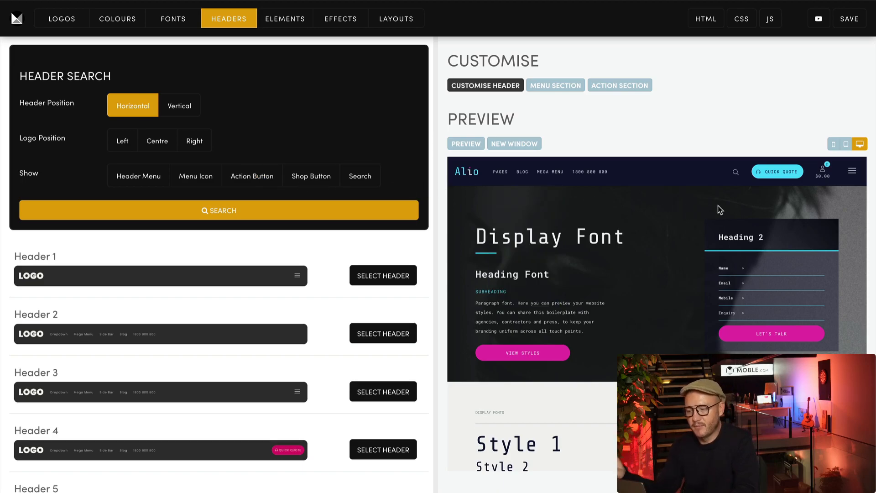
{"action": "left_click", "coordinate": [853, 172]}
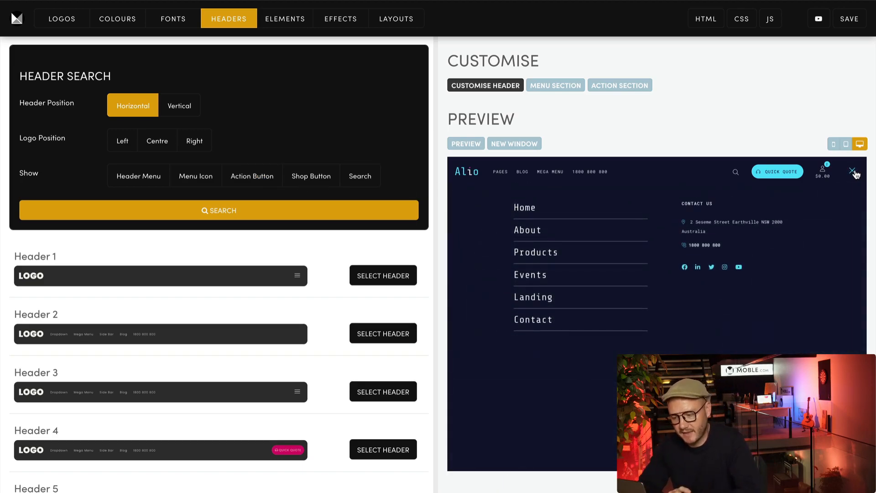
{"action": "left_click", "coordinate": [853, 172]}
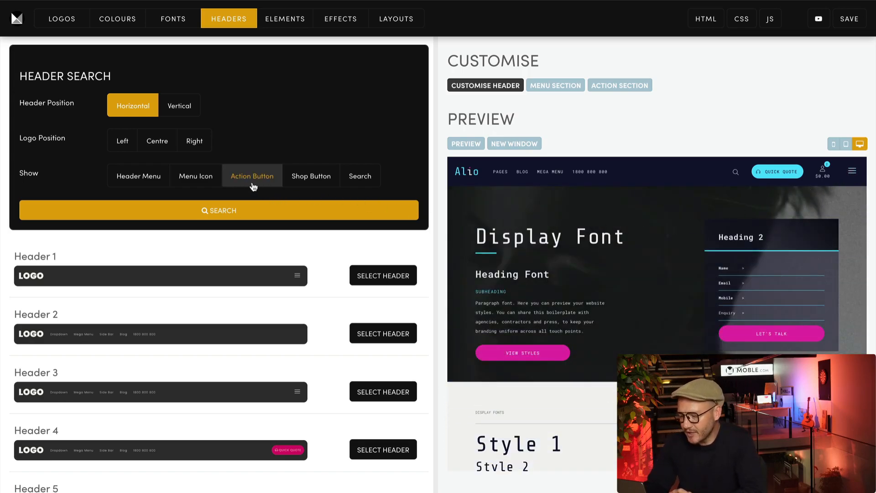
Step: Check the header preview's Quick Quote form, cart drawer and search, closing what opens
{"action": "left_click", "coordinate": [787, 174]}
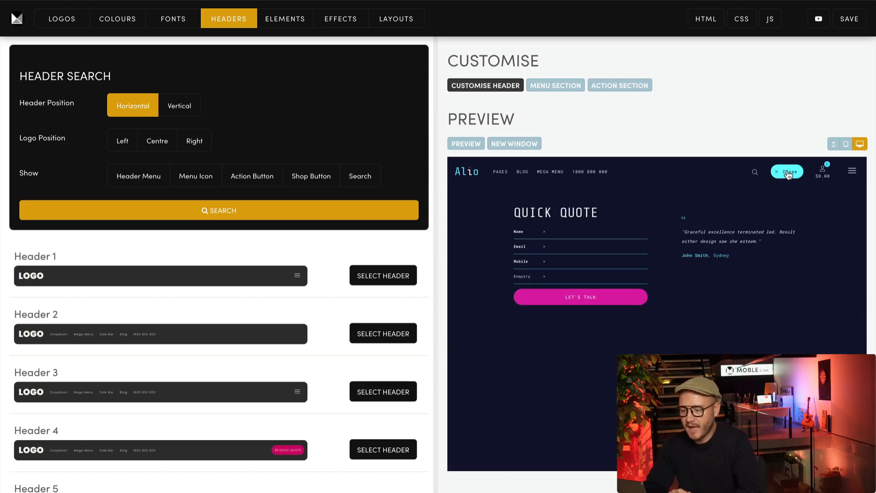
{"action": "left_click", "coordinate": [789, 174]}
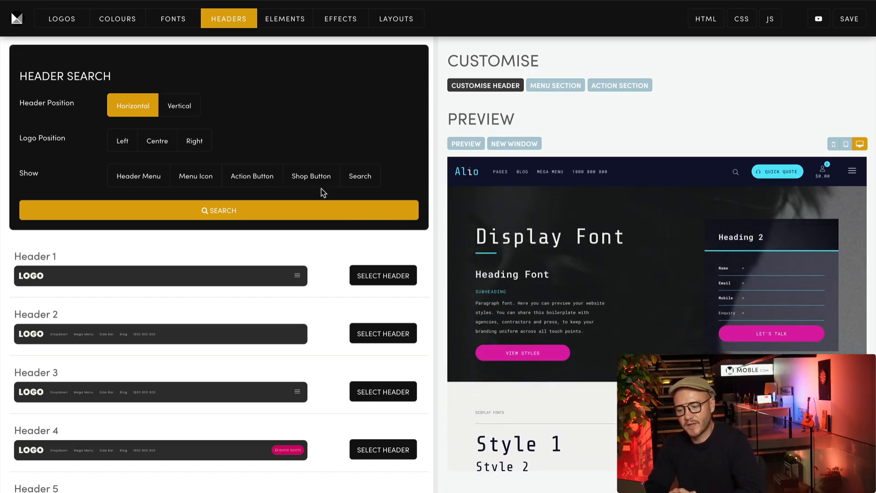
{"action": "left_click", "coordinate": [824, 176]}
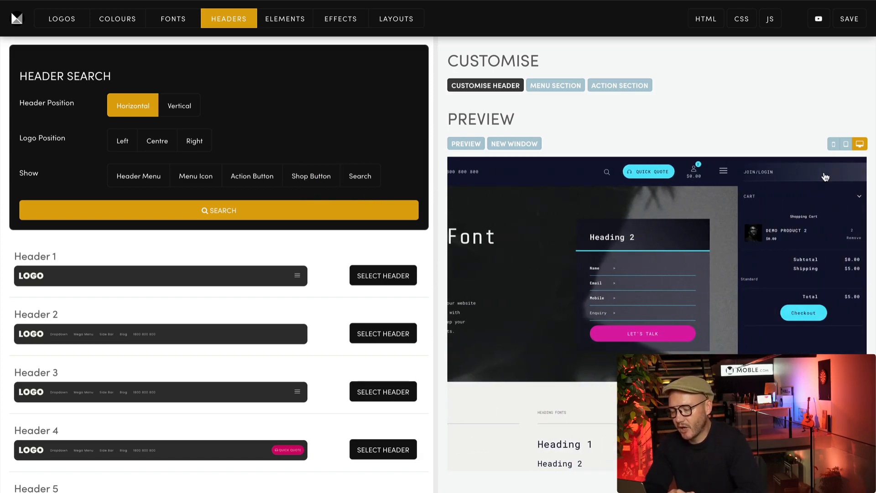
{"action": "left_click", "coordinate": [696, 172]}
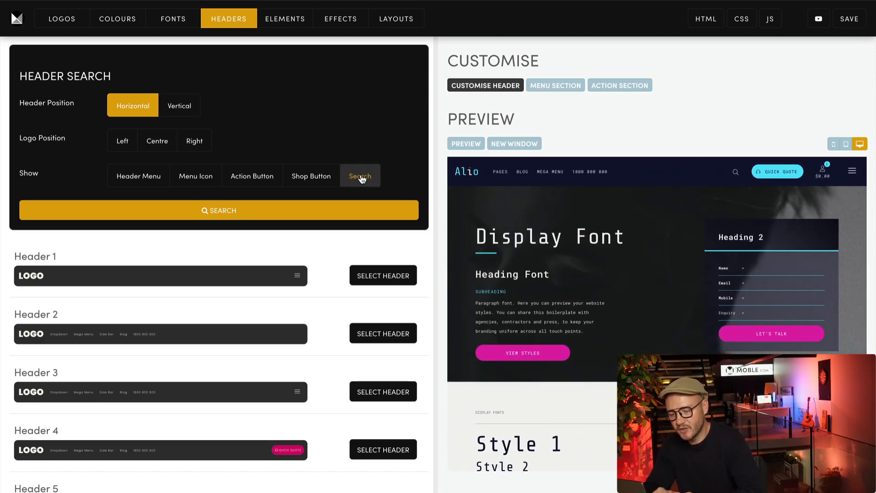
{"action": "left_click", "coordinate": [734, 172]}
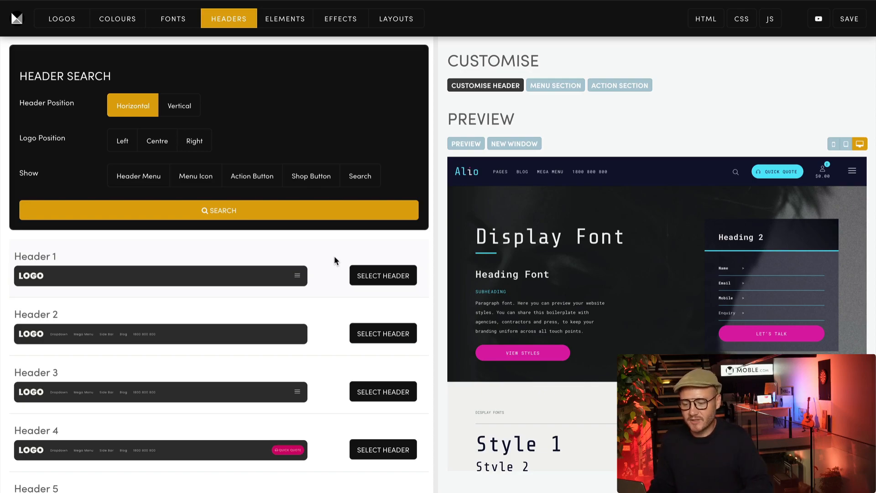
Step: Filter the header search by Header Menu and select Header 2
{"action": "left_click", "coordinate": [140, 178]}
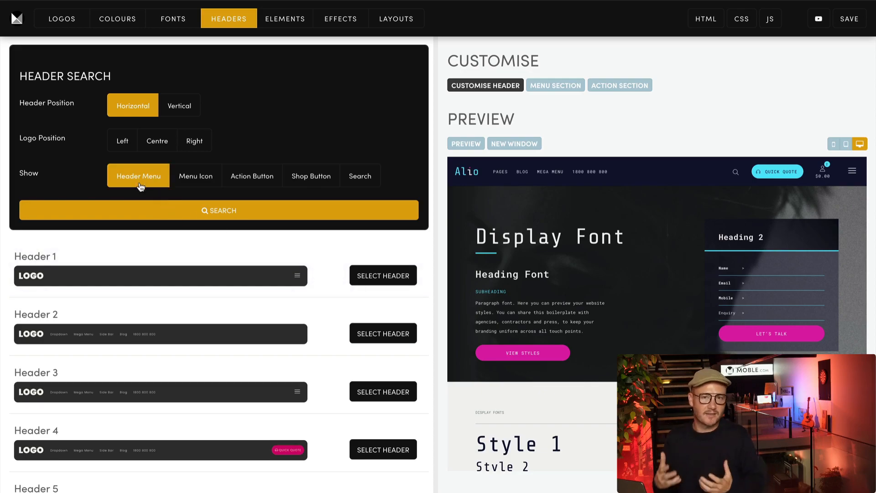
{"action": "left_click", "coordinate": [178, 207]}
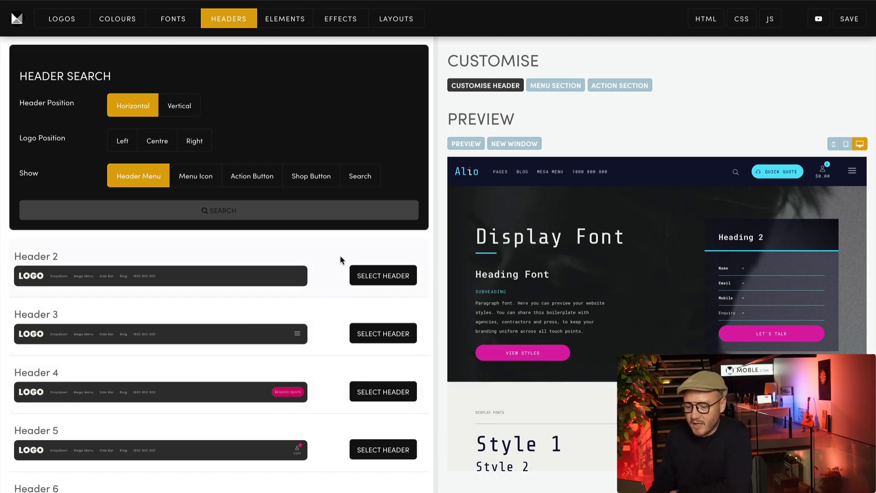
{"action": "left_click", "coordinate": [386, 275]}
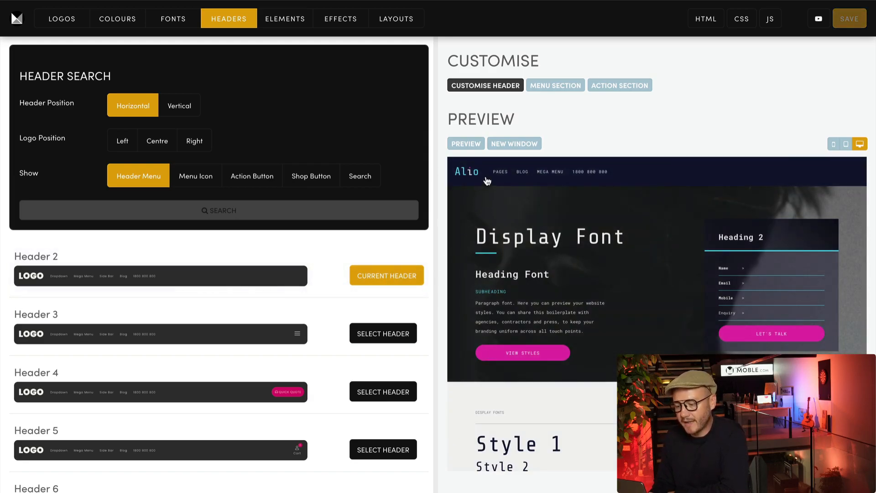
{"action": "mouse_move", "coordinate": [505, 172]}
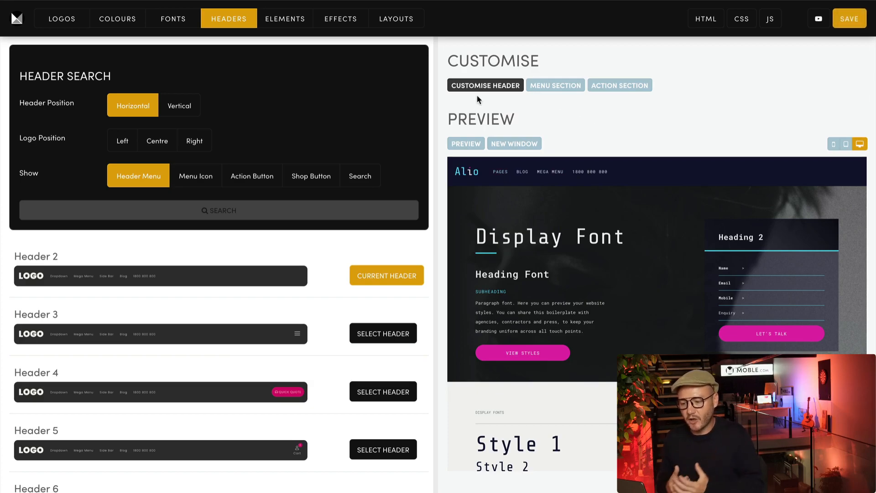
Step: Hide the header menu in the header customisation settings and save the settings
{"action": "left_click", "coordinate": [487, 86]}
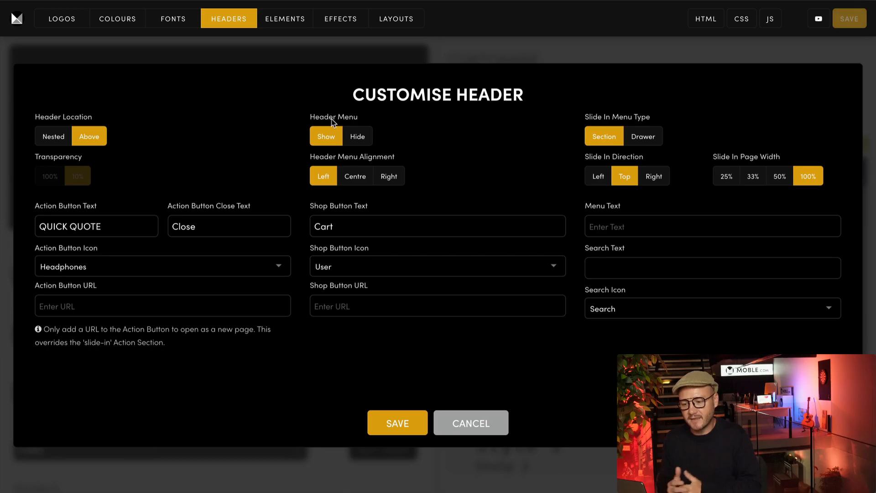
{"action": "left_click", "coordinate": [362, 139]}
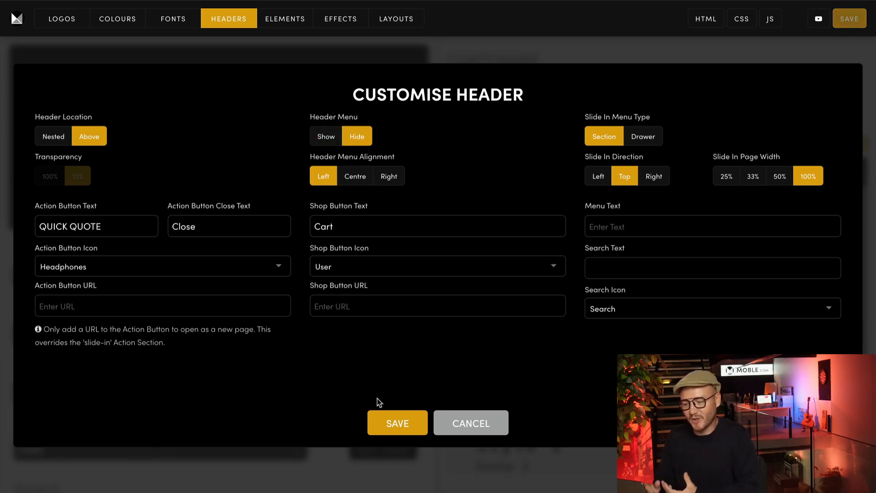
{"action": "left_click", "coordinate": [398, 422]}
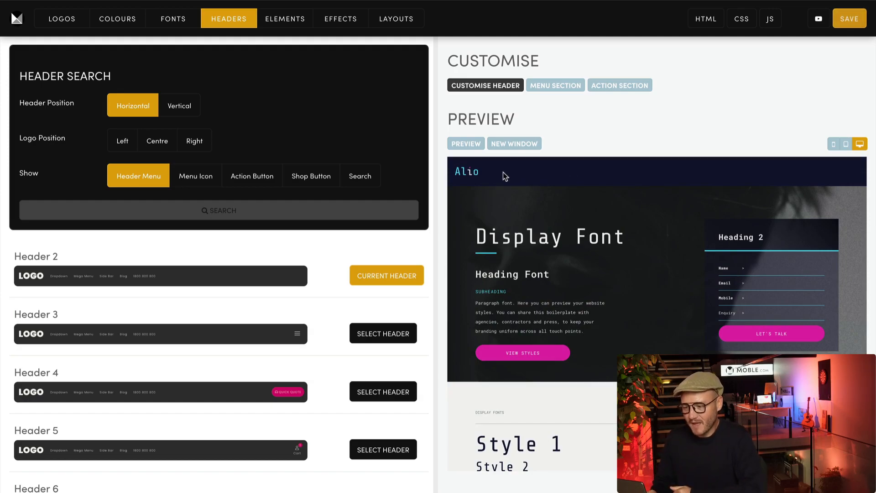
Step: Show the header menu, set its alignment to Centre and save the header settings
{"action": "left_click", "coordinate": [510, 86]}
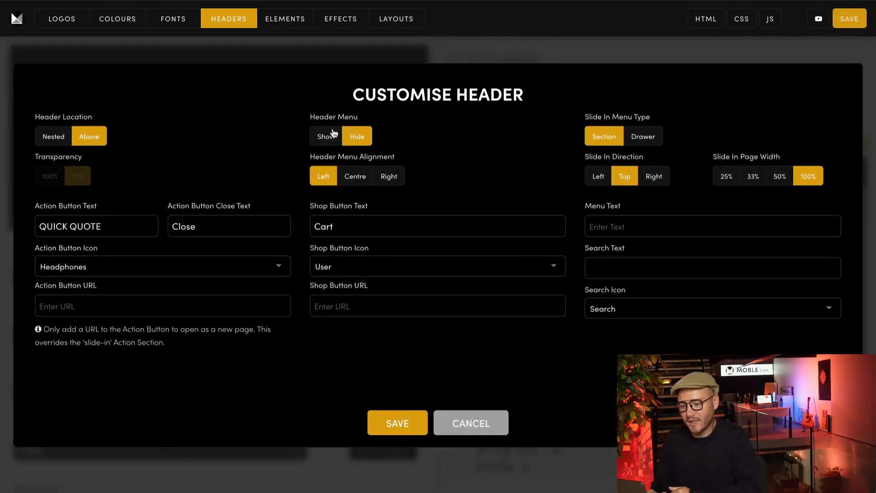
{"action": "left_click", "coordinate": [329, 135]}
{"action": "left_click", "coordinate": [355, 177]}
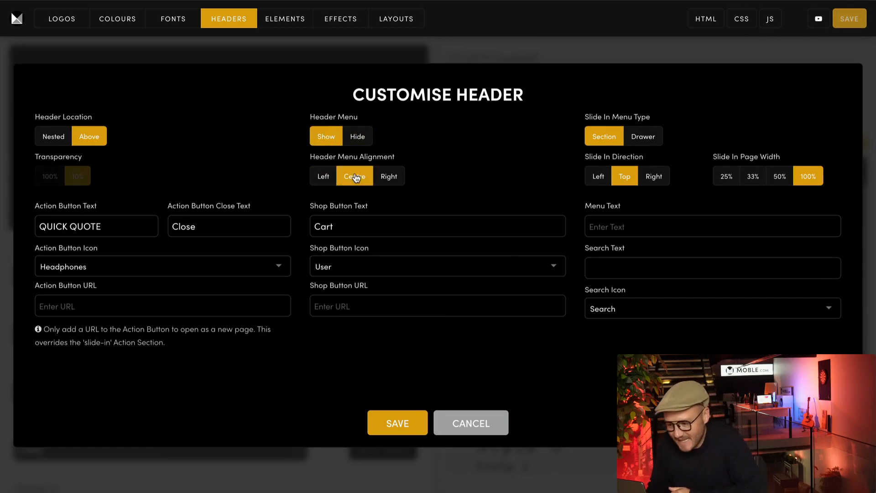
{"action": "left_click", "coordinate": [385, 413]}
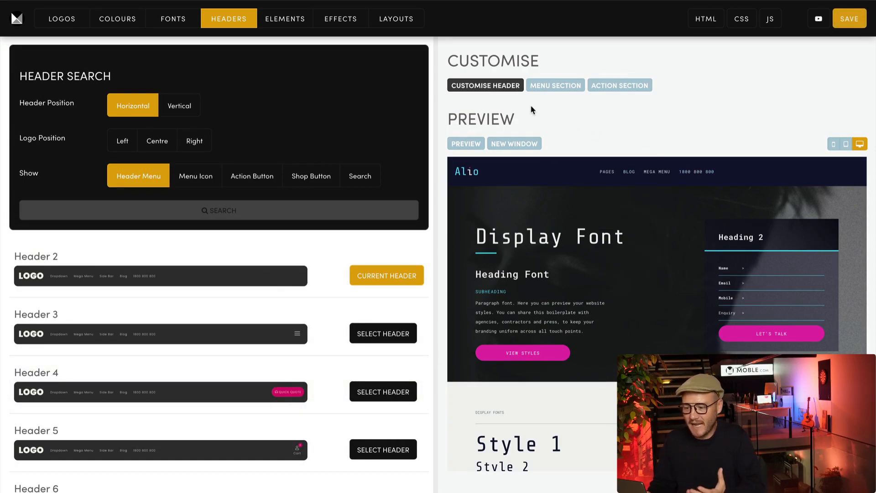
Step: Set the header menu alignment to Right and save the header settings
{"action": "left_click", "coordinate": [511, 88]}
{"action": "left_click", "coordinate": [389, 176]}
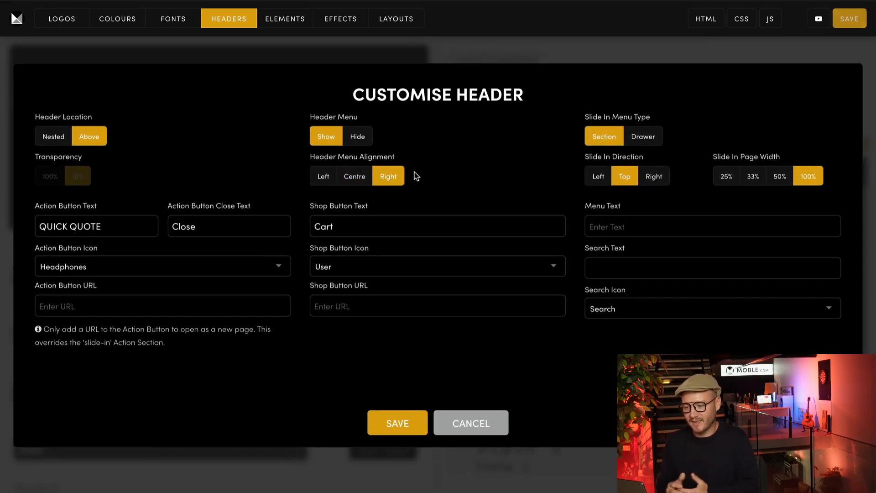
{"action": "left_click", "coordinate": [396, 422]}
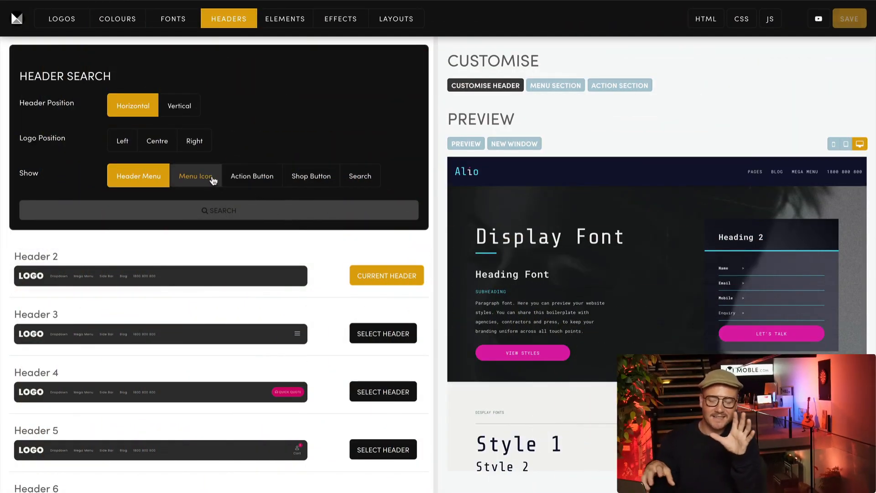
Step: Add Menu Icon to the header search filters, run the search and look through the matching headers
{"action": "left_click", "coordinate": [205, 175]}
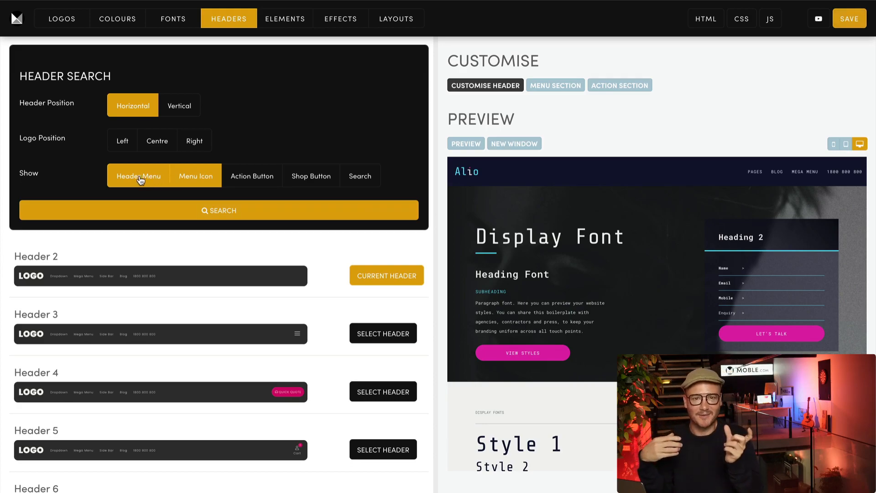
{"action": "left_click", "coordinate": [276, 212]}
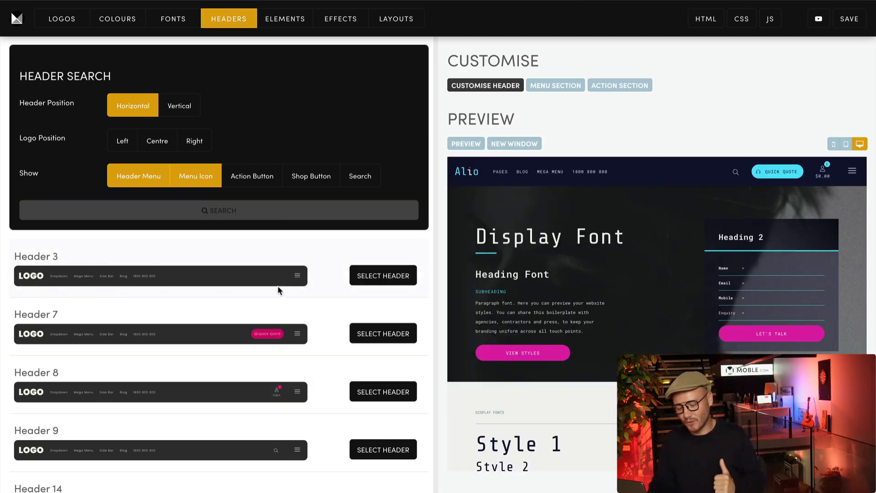
{"action": "scroll", "coordinate": [320, 343], "scroll_direction": "down", "scroll_amount": 12}
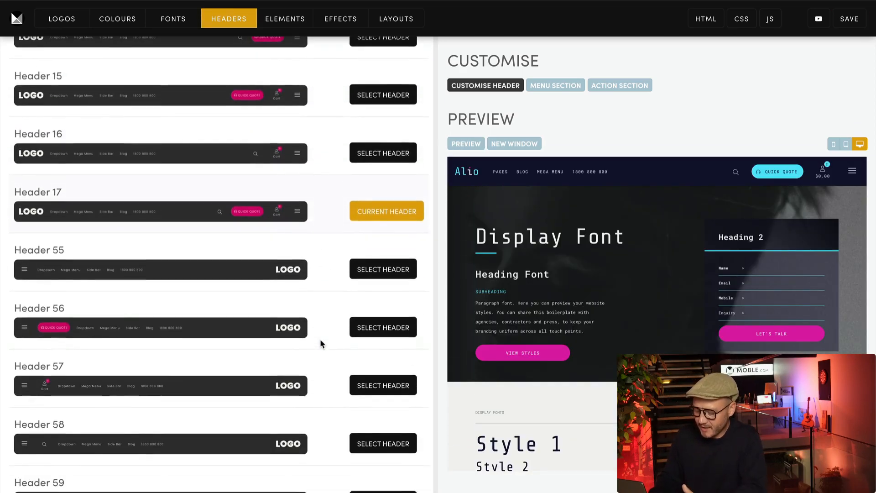
{"action": "scroll", "coordinate": [321, 343], "scroll_direction": "up", "scroll_amount": 12}
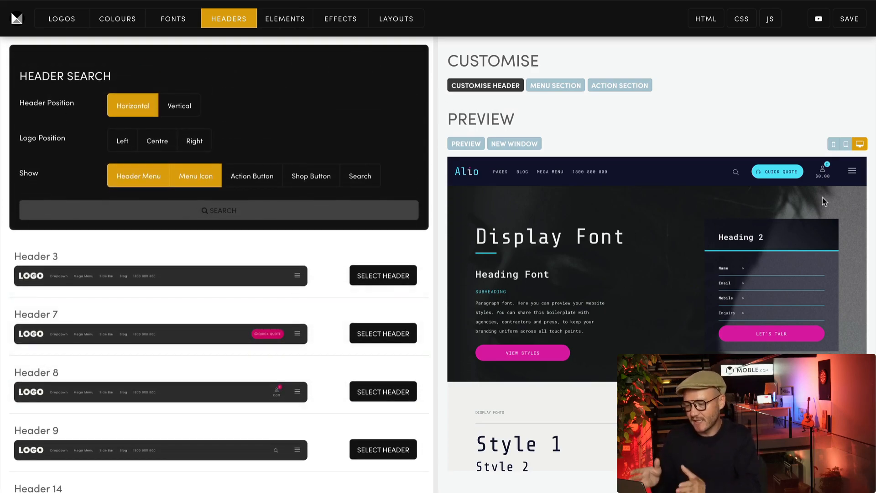
Step: Examine the slide-in menu in the desktop and mobile previews, closing it each time and returning to the desktop view
{"action": "left_click", "coordinate": [858, 176]}
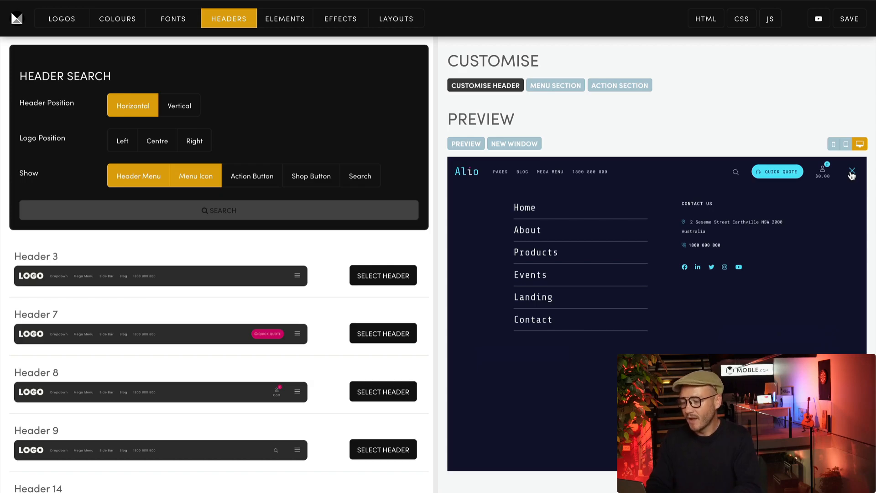
{"action": "left_click", "coordinate": [852, 172]}
{"action": "left_click", "coordinate": [833, 144]}
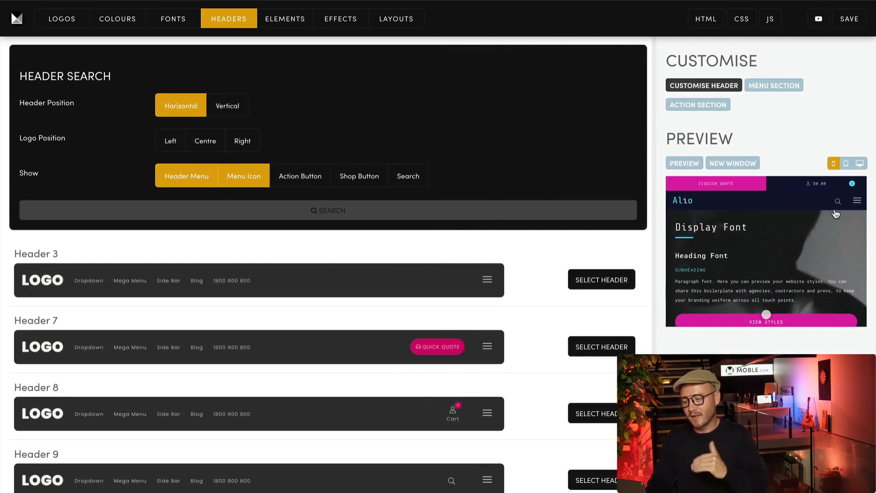
{"action": "left_click", "coordinate": [857, 202]}
{"action": "scroll", "coordinate": [825, 261], "scroll_direction": "down", "scroll_amount": 3}
{"action": "scroll", "coordinate": [825, 261], "scroll_direction": "up", "scroll_amount": 3}
{"action": "left_click", "coordinate": [857, 201]}
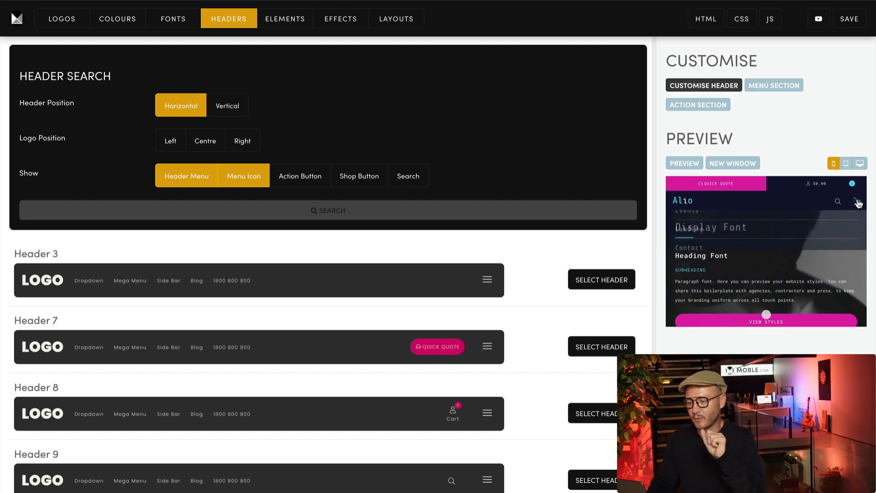
{"action": "left_click", "coordinate": [858, 163]}
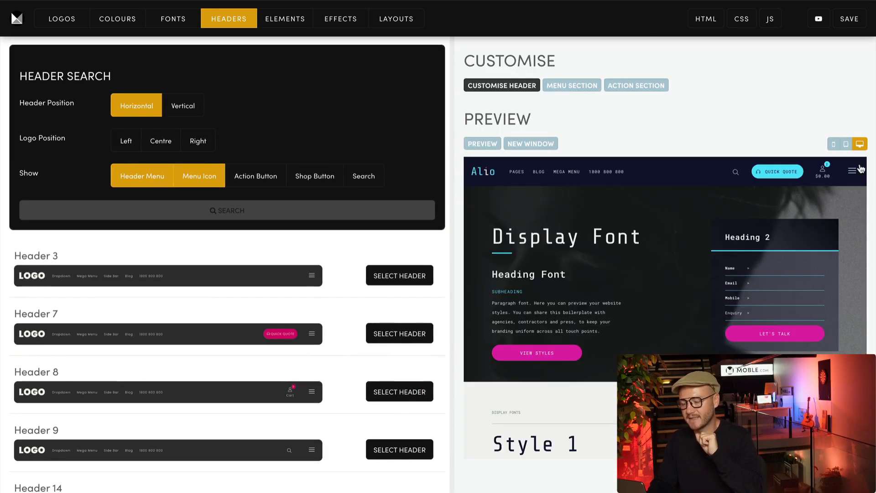
Step: Set the Slide In Menu Type to Drawer, save it, and expand the Pages submenu in the preview's drawer menu
{"action": "left_click", "coordinate": [519, 91]}
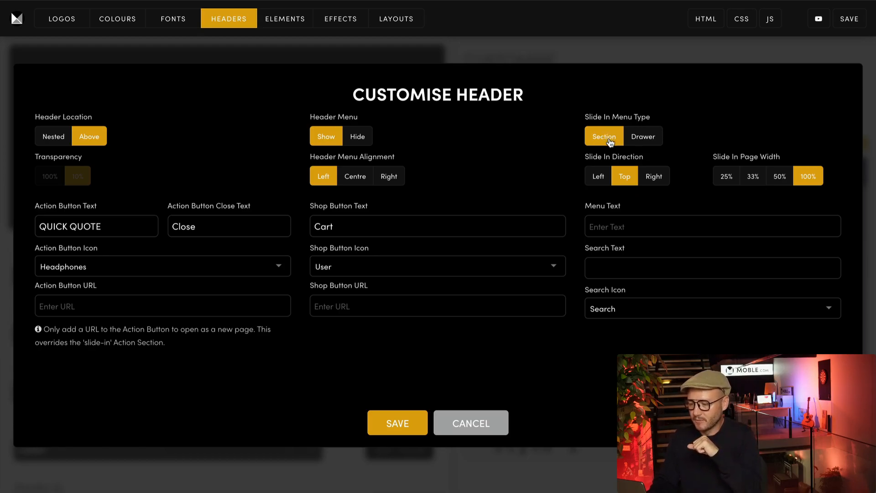
{"action": "left_click", "coordinate": [642, 137]}
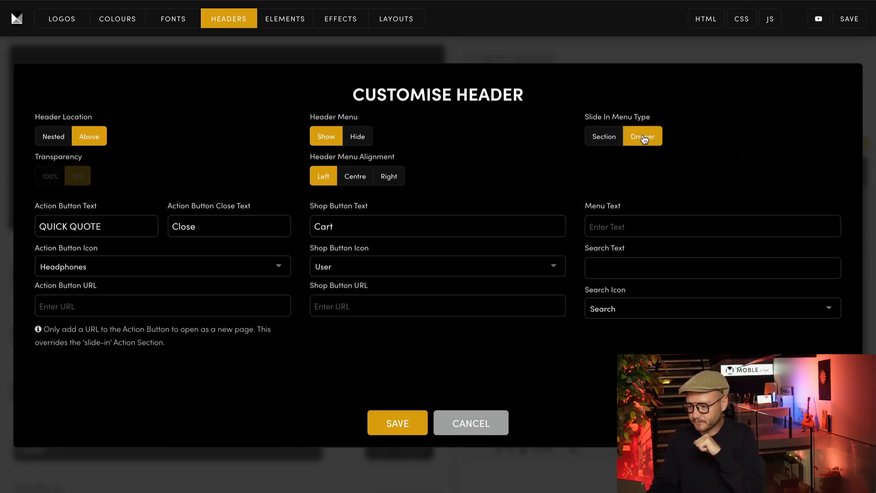
{"action": "left_click", "coordinate": [401, 420]}
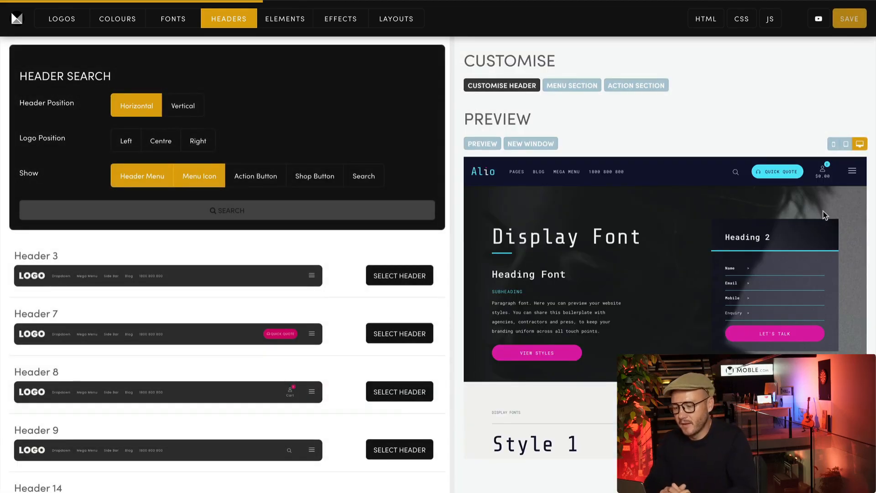
{"action": "left_click", "coordinate": [852, 175]}
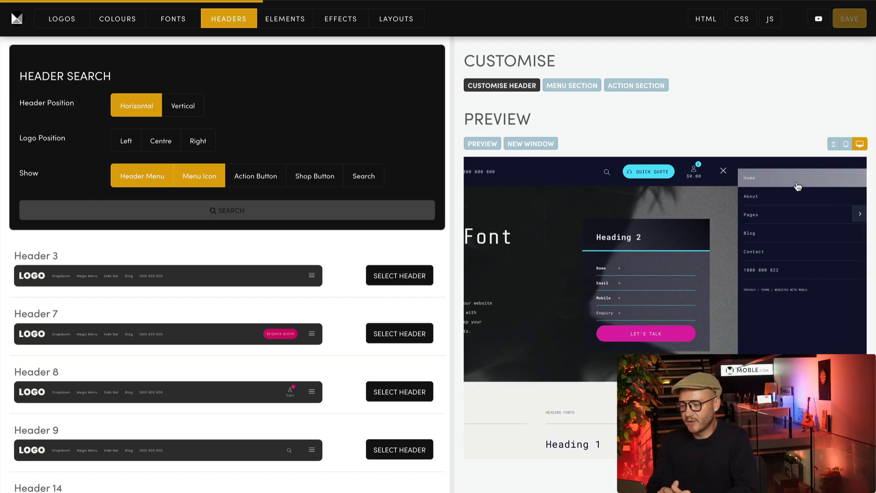
{"action": "left_click", "coordinate": [856, 216]}
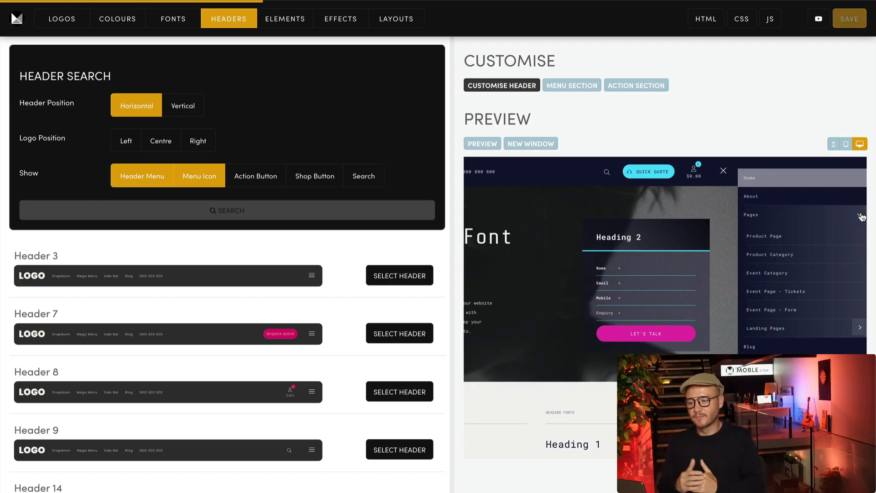
Step: Expand and collapse the Landing Pages submenu in the preview's drawer menu, collapse Pages, and close the drawer
{"action": "left_click", "coordinate": [859, 326]}
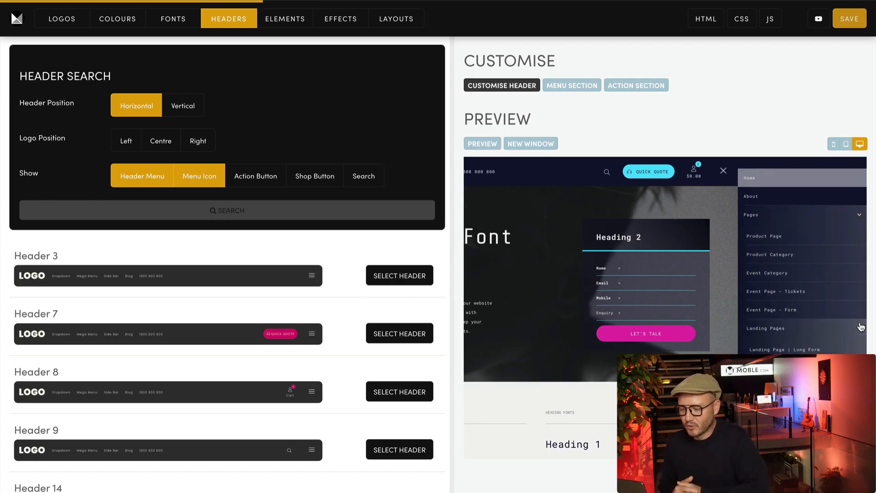
{"action": "left_click", "coordinate": [860, 327]}
{"action": "left_click", "coordinate": [859, 215]}
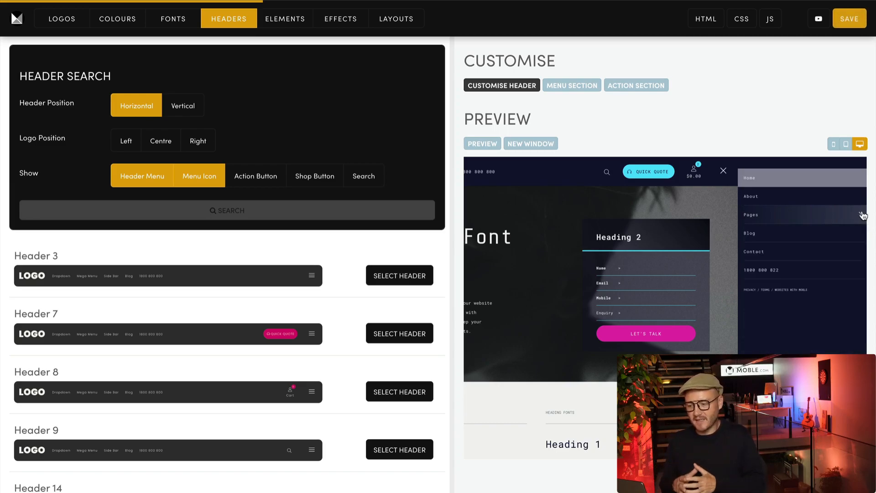
{"action": "left_click", "coordinate": [724, 172]}
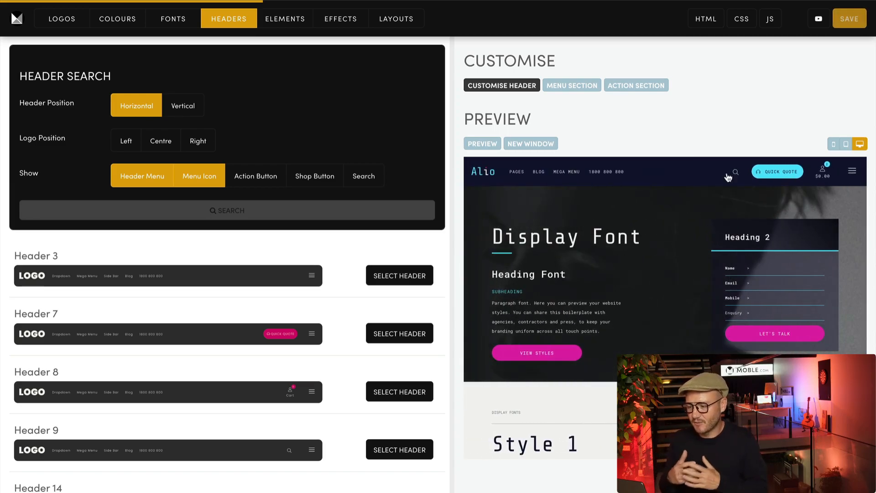
Step: Check the drawer menu and its Pages submenu in the mobile preview, close it and return to the desktop preview
{"action": "left_click", "coordinate": [831, 144]}
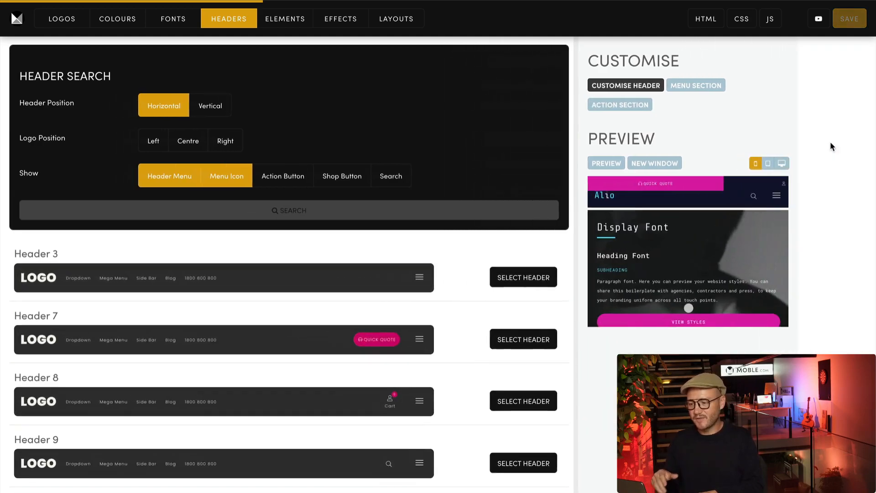
{"action": "left_click", "coordinate": [857, 202]}
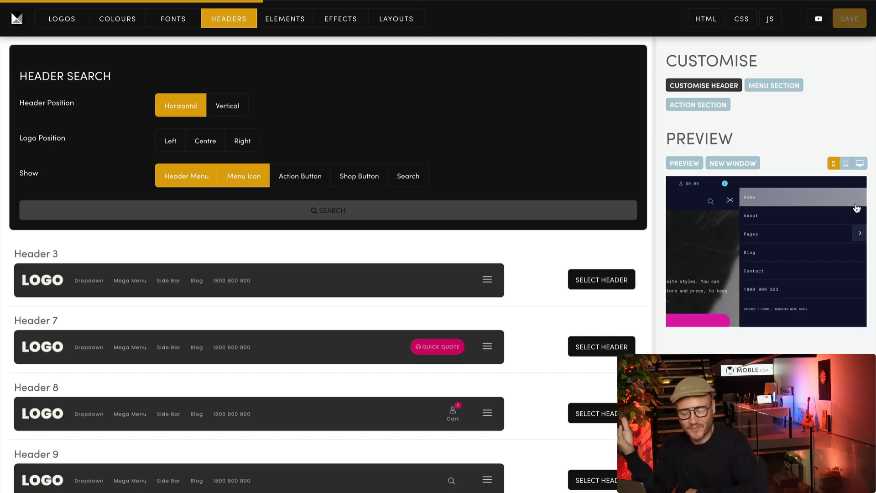
{"action": "left_click", "coordinate": [859, 234]}
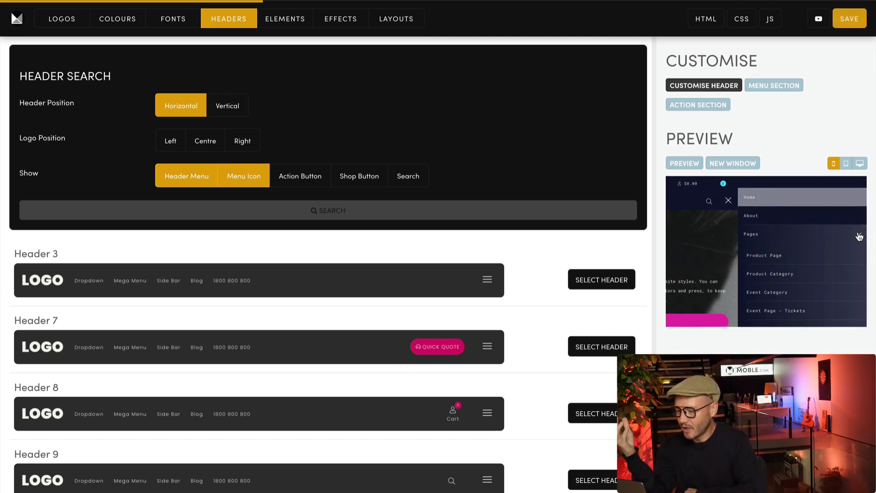
{"action": "left_click", "coordinate": [728, 200]}
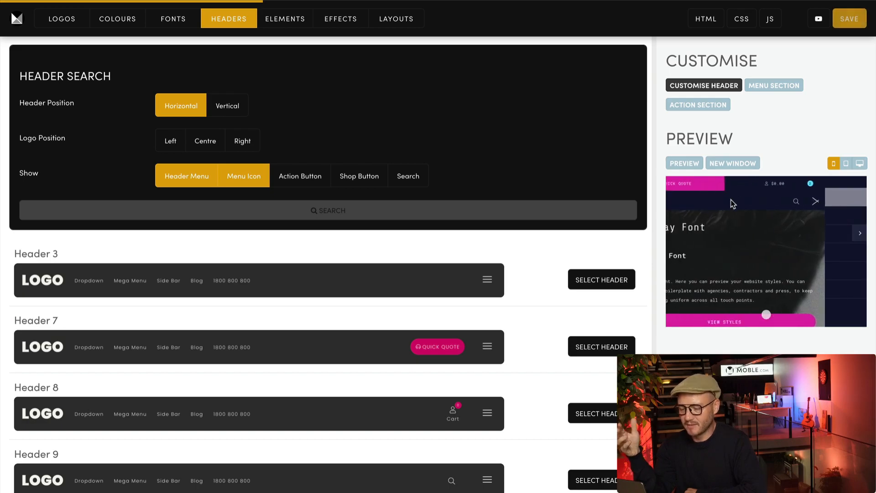
{"action": "left_click", "coordinate": [859, 163]}
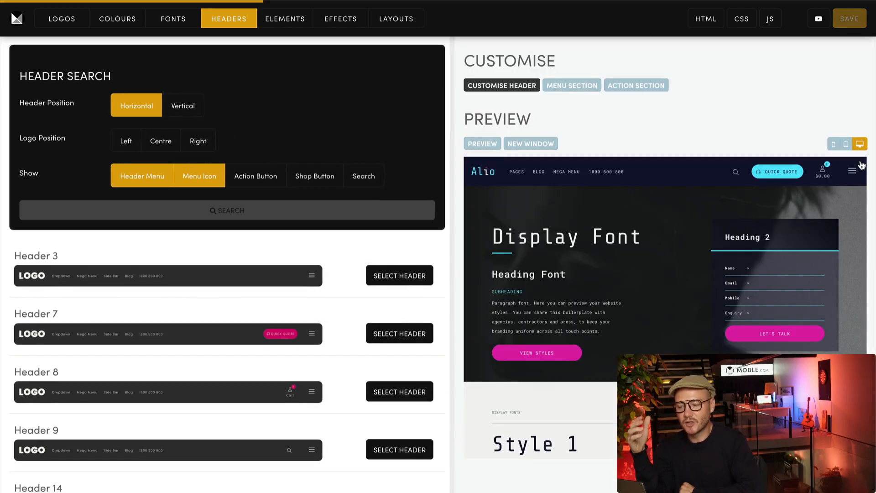
Step: Set the Slide In Menu Type to Section with Slide In Direction Right, save, and check the slide-in menu in the preview
{"action": "left_click", "coordinate": [505, 86]}
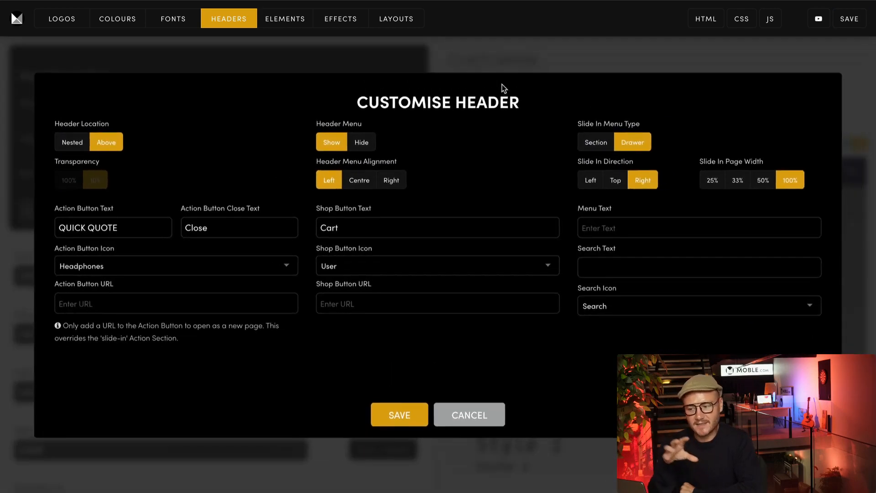
{"action": "left_click", "coordinate": [606, 136]}
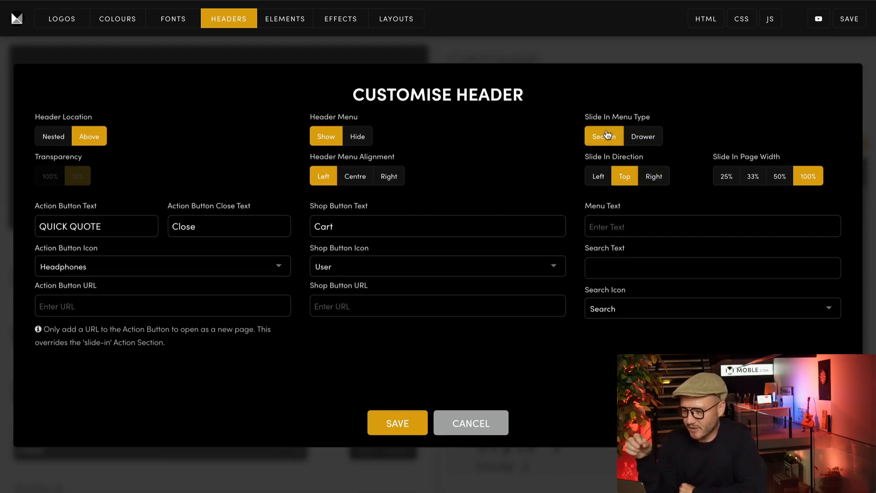
{"action": "left_click", "coordinate": [654, 177]}
{"action": "left_click", "coordinate": [393, 423]}
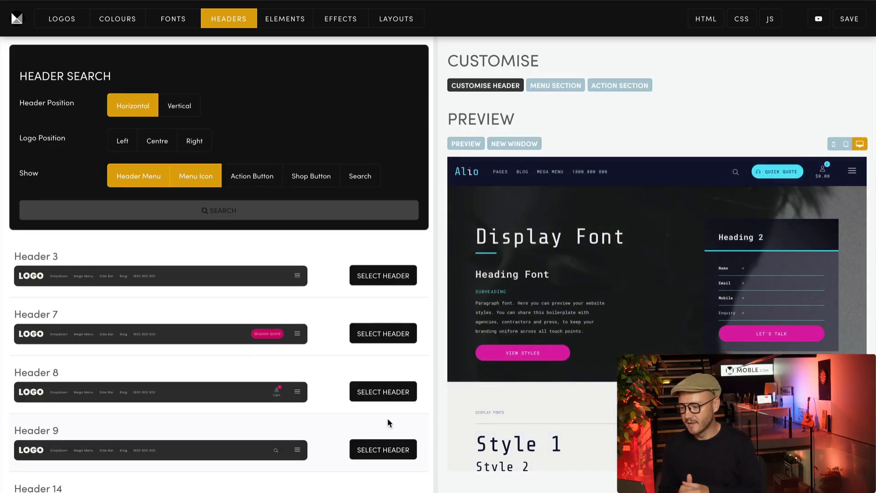
{"action": "left_click", "coordinate": [854, 173]}
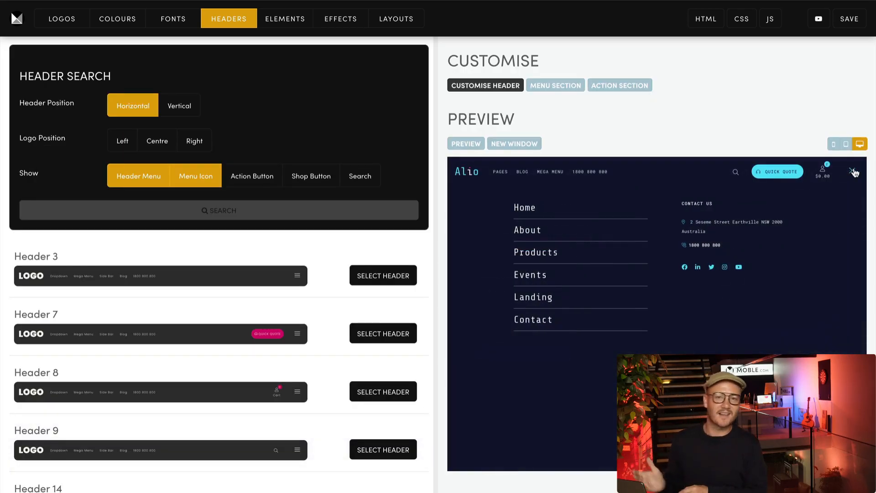
{"action": "left_click", "coordinate": [854, 172]}
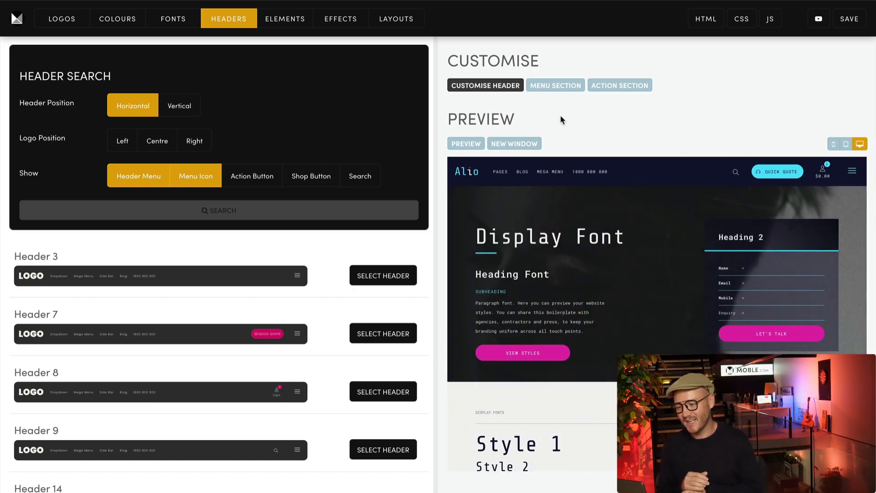
Step: Change the Slide In Direction to Top, save, and check how the menu opens and closes in the preview
{"action": "left_click", "coordinate": [486, 85]}
{"action": "left_click", "coordinate": [625, 178]}
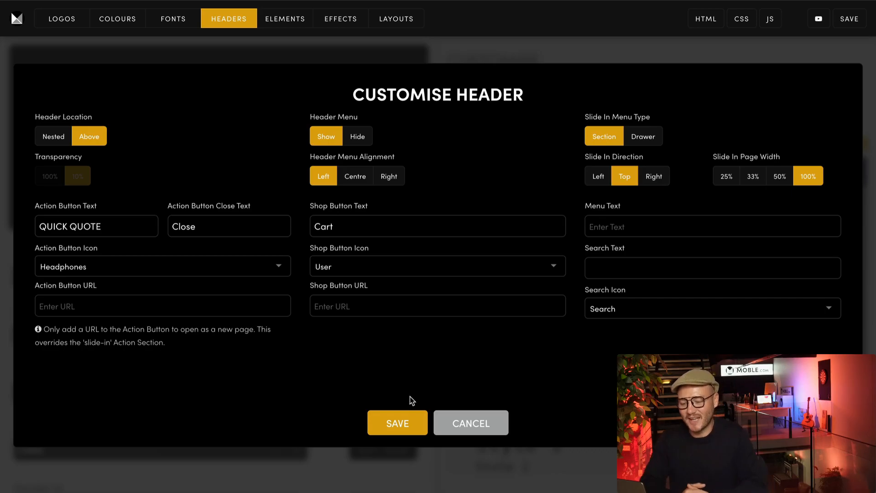
{"action": "left_click", "coordinate": [402, 418]}
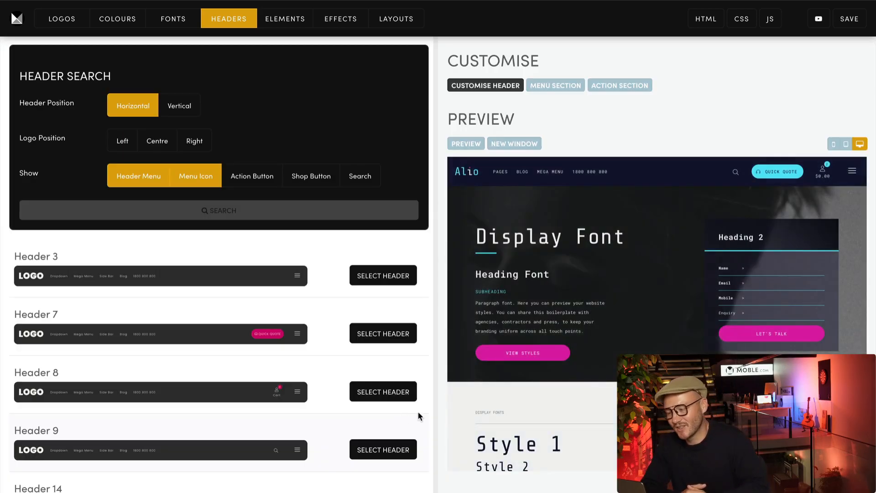
{"action": "left_click", "coordinate": [852, 172]}
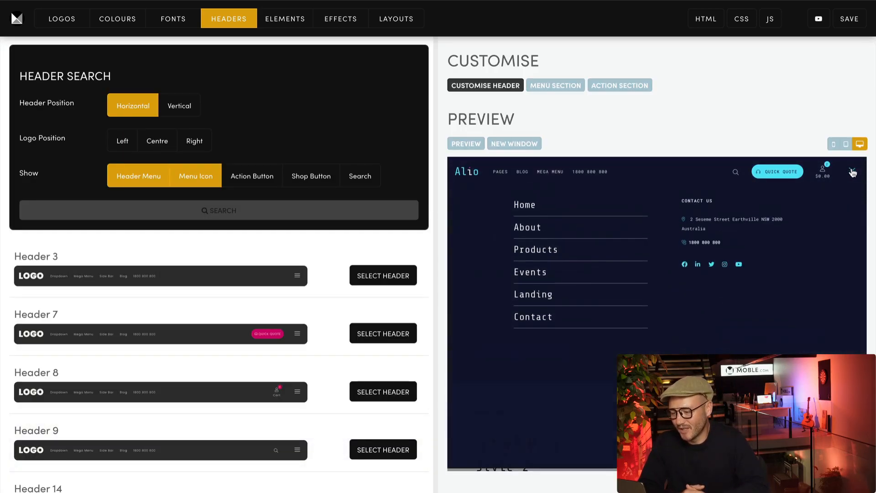
{"action": "left_click", "coordinate": [852, 172]}
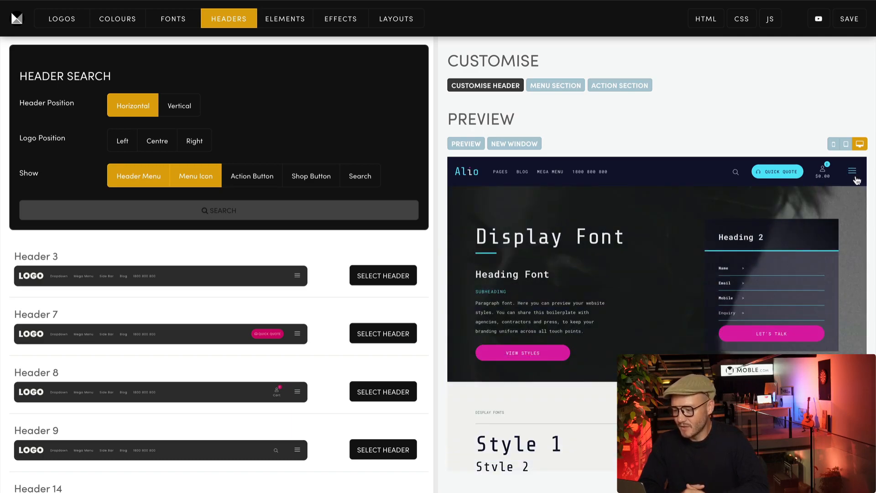
Step: Set the header's Menu Text to MENU and save, and clear the Menu Text again and save
{"action": "left_click", "coordinate": [506, 88]}
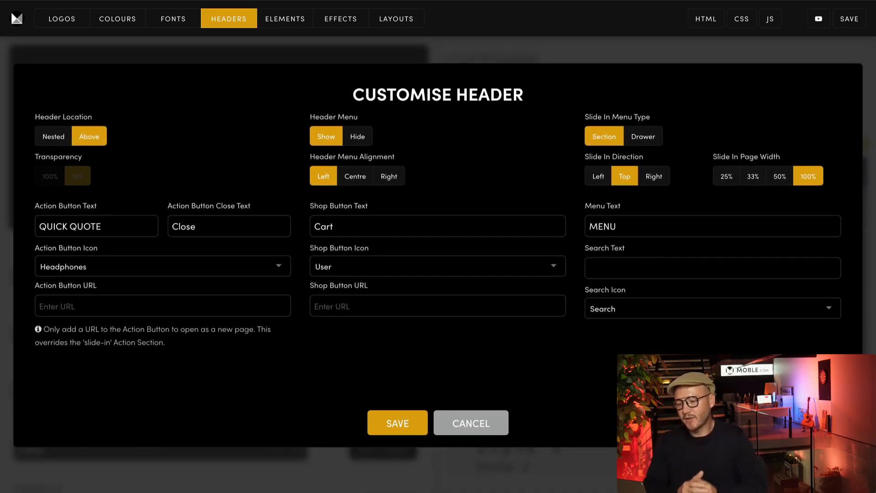
{"action": "left_click", "coordinate": [427, 415]}
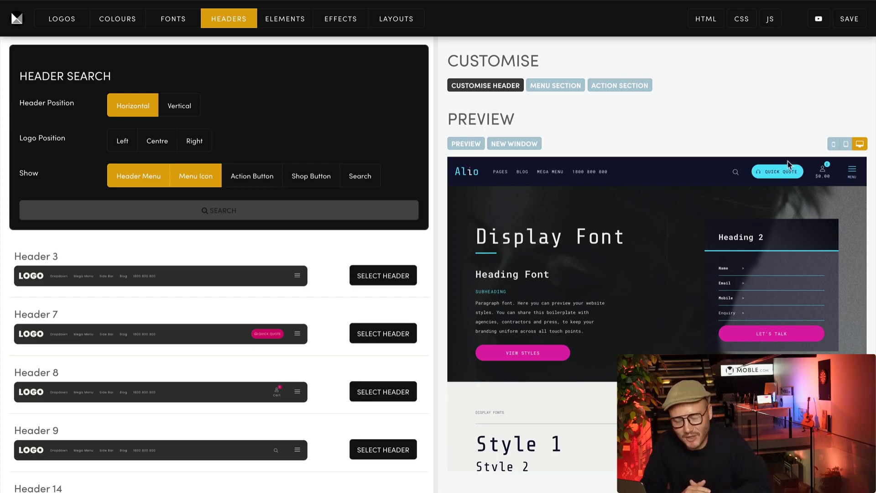
{"action": "left_click", "coordinate": [513, 87]}
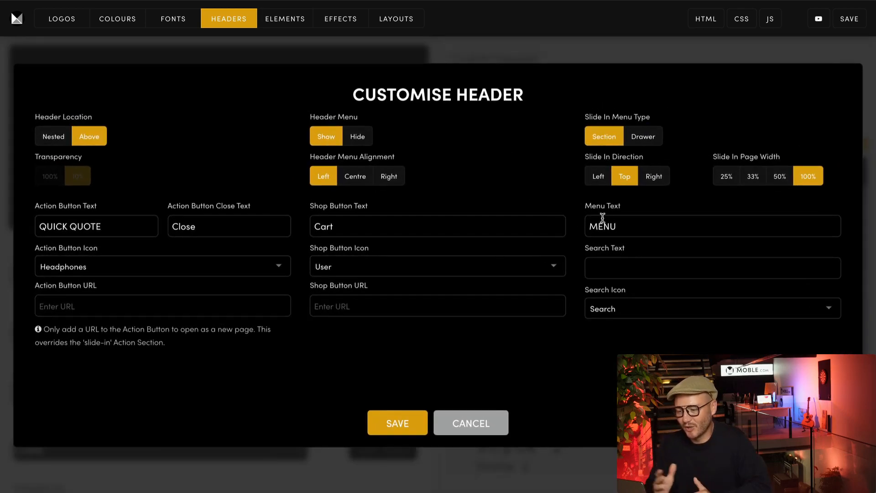
{"action": "left_click_drag", "start_coordinate": [634, 224], "coordinate": [583, 225]}
{"action": "key", "text": "BackSpace"}
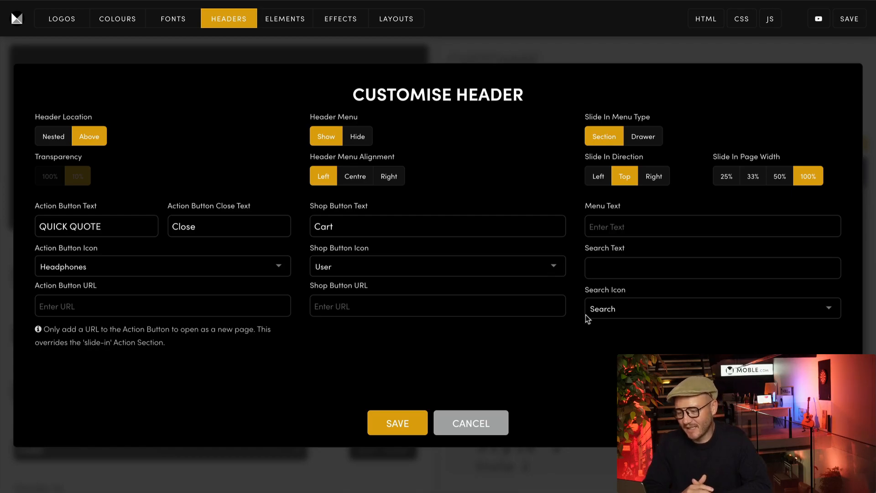
{"action": "left_click", "coordinate": [416, 421]}
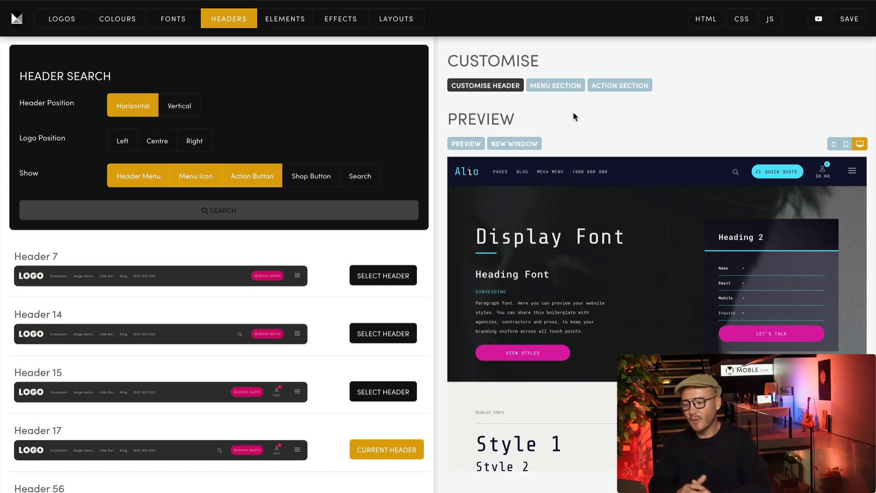
Step: Open the menu section for editing and look over the main admin menu, closing it again
{"action": "left_click", "coordinate": [560, 90]}
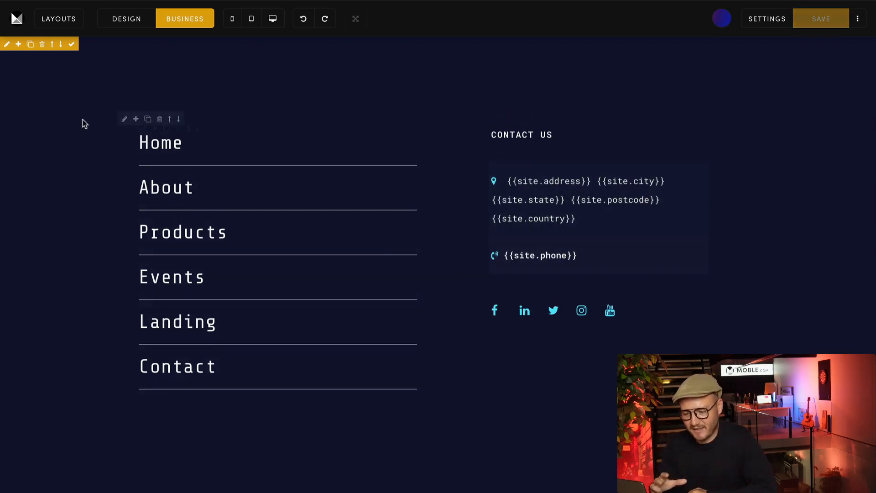
{"action": "left_click", "coordinate": [17, 19]}
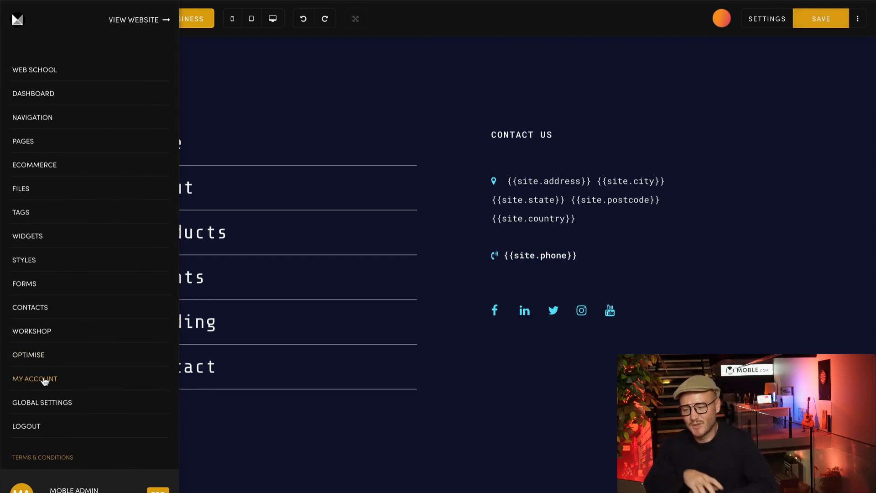
{"action": "left_click", "coordinate": [208, 406]}
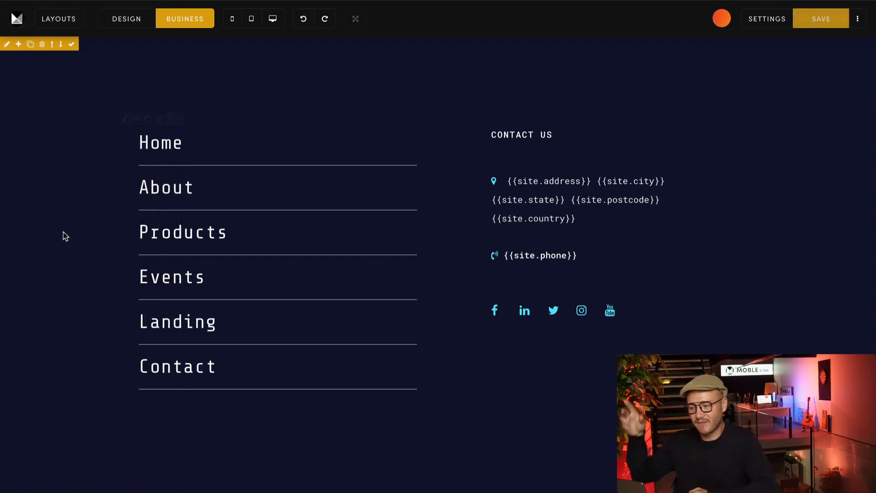
Step: Open the layout library and filter the layouts by the type Menu Section
{"action": "left_click", "coordinate": [70, 17]}
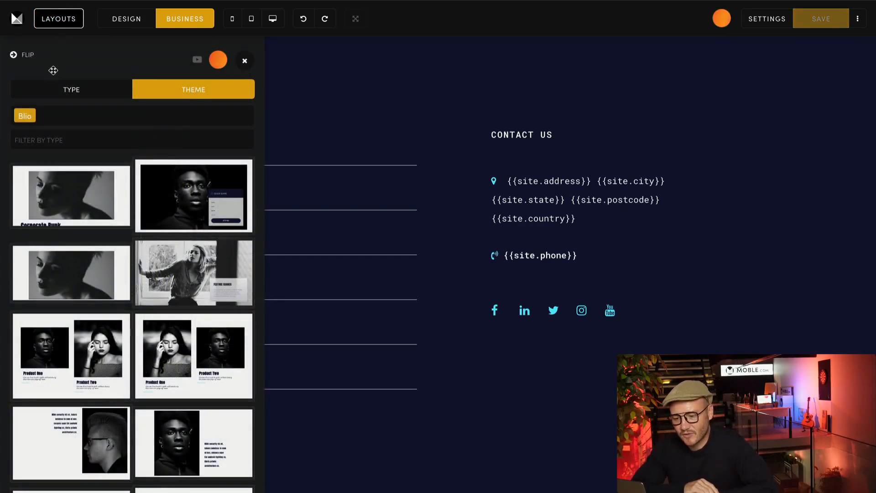
{"action": "left_click", "coordinate": [66, 89]}
{"action": "left_click", "coordinate": [82, 114]}
{"action": "key", "text": "BackSpace"}
{"action": "type", "text": "Men"}
{"action": "left_click", "coordinate": [75, 130]}
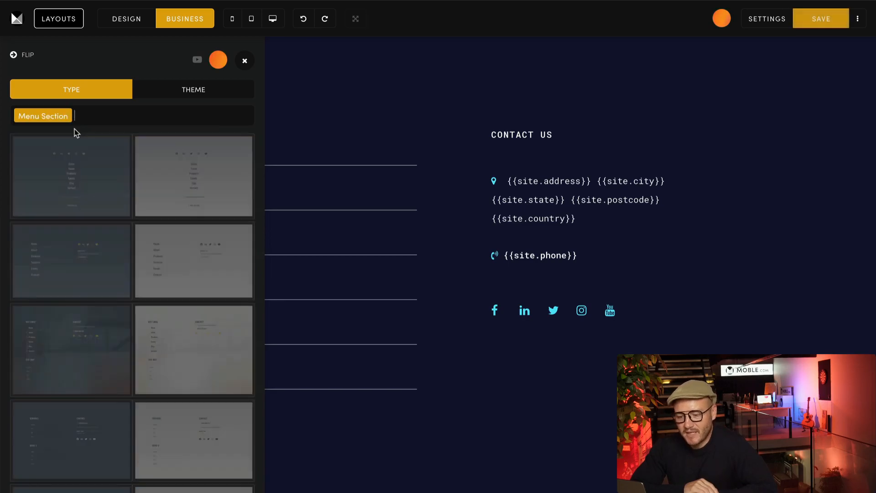
Step: Browse the layout library by theme and replace the theme filter with Enki
{"action": "left_click", "coordinate": [179, 90]}
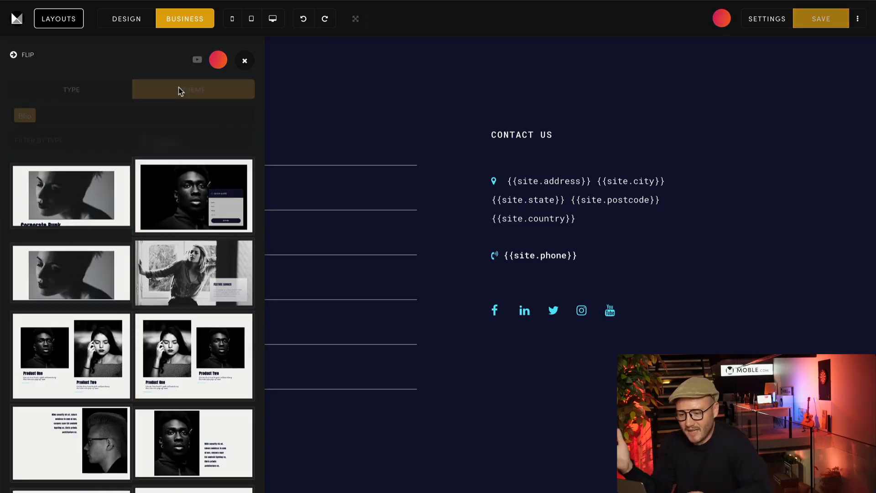
{"action": "left_click", "coordinate": [32, 117]}
{"action": "scroll", "coordinate": [72, 183], "scroll_direction": "down", "scroll_amount": 5}
{"action": "scroll", "coordinate": [72, 179], "scroll_direction": "down", "scroll_amount": 5}
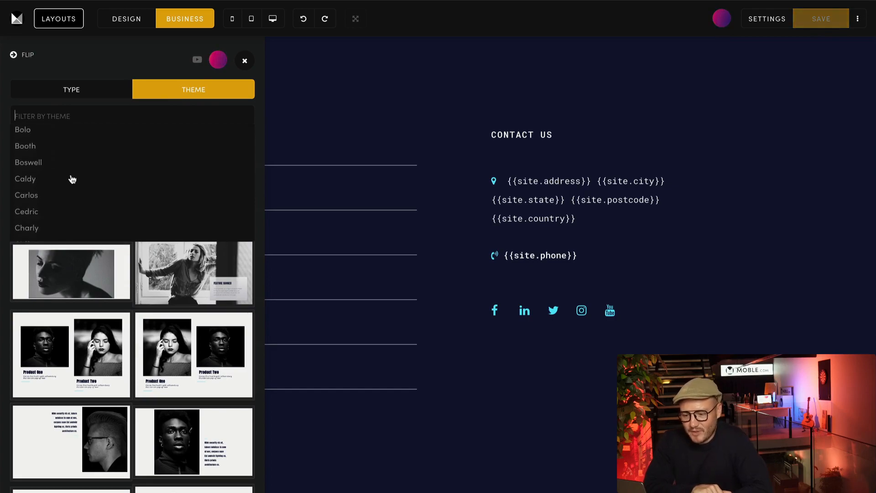
{"action": "scroll", "coordinate": [71, 178], "scroll_direction": "down", "scroll_amount": 3}
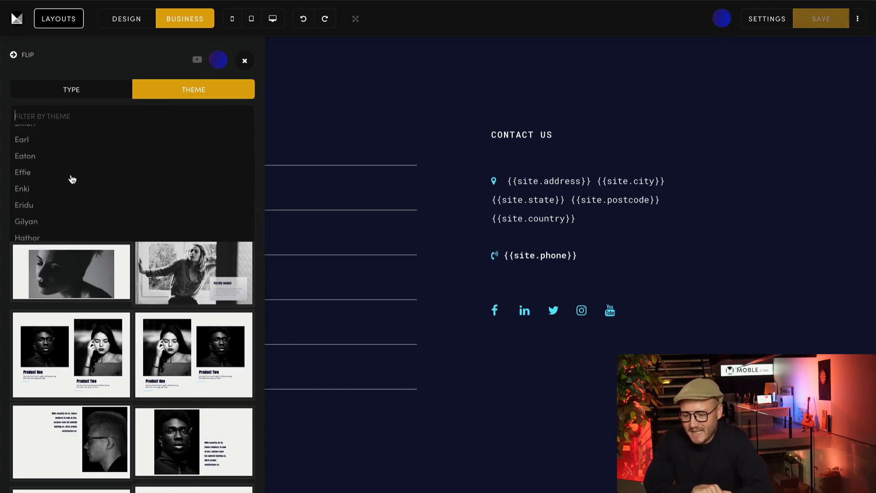
{"action": "left_click", "coordinate": [44, 187]}
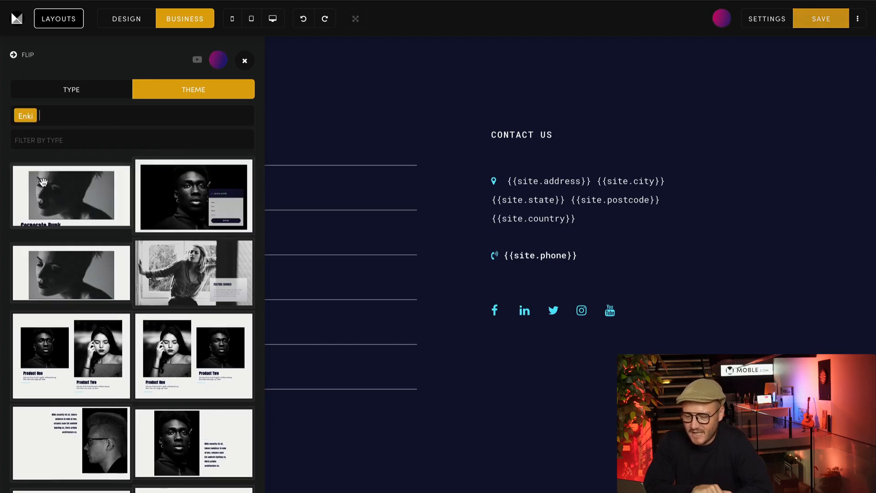
{"action": "scroll", "coordinate": [71, 253], "scroll_direction": "down", "scroll_amount": 3}
{"action": "scroll", "coordinate": [96, 326], "scroll_direction": "up", "scroll_amount": 2}
{"action": "scroll", "coordinate": [96, 326], "scroll_direction": "up", "scroll_amount": 1}
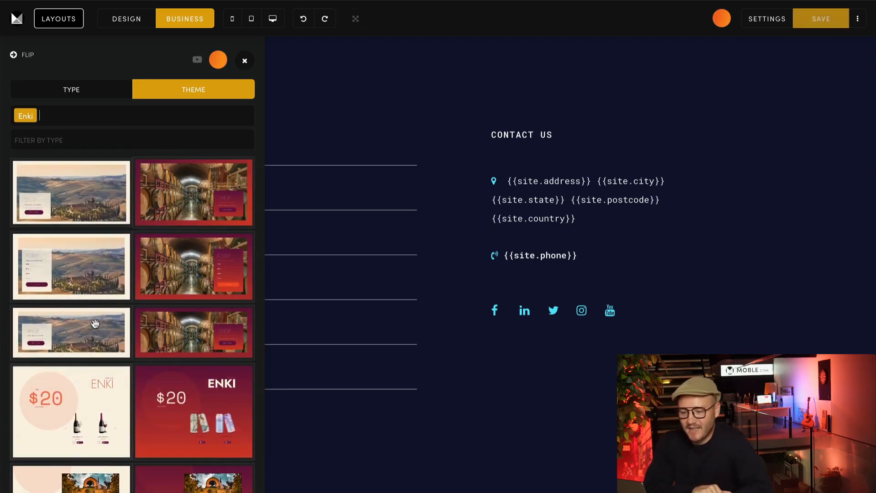
Step: Narrow the Enki layouts to the type Menu Section and apply the dark red gradient layout to the menu section
{"action": "left_click", "coordinate": [65, 137]}
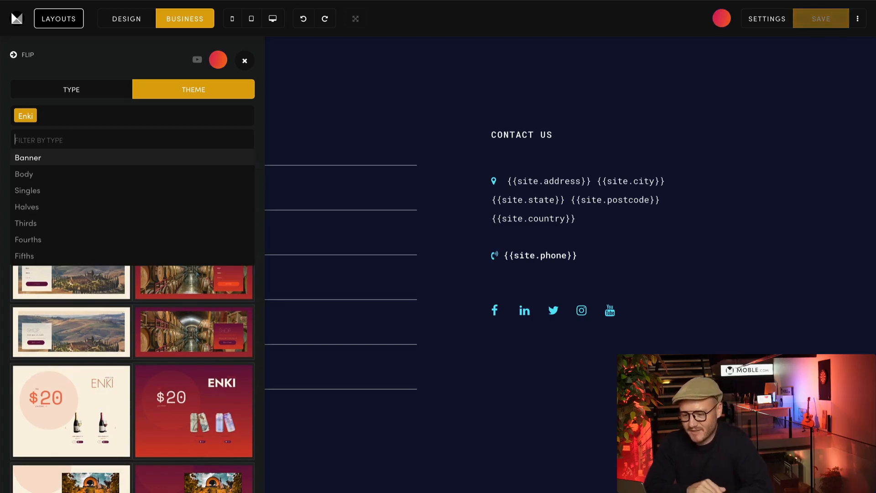
{"action": "type", "text": "M"}
{"action": "left_click", "coordinate": [71, 173]}
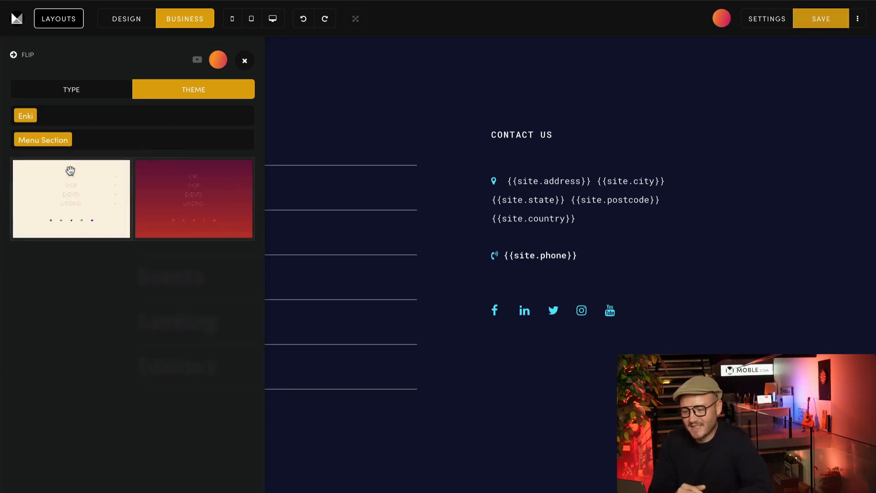
{"action": "left_click", "coordinate": [163, 183]}
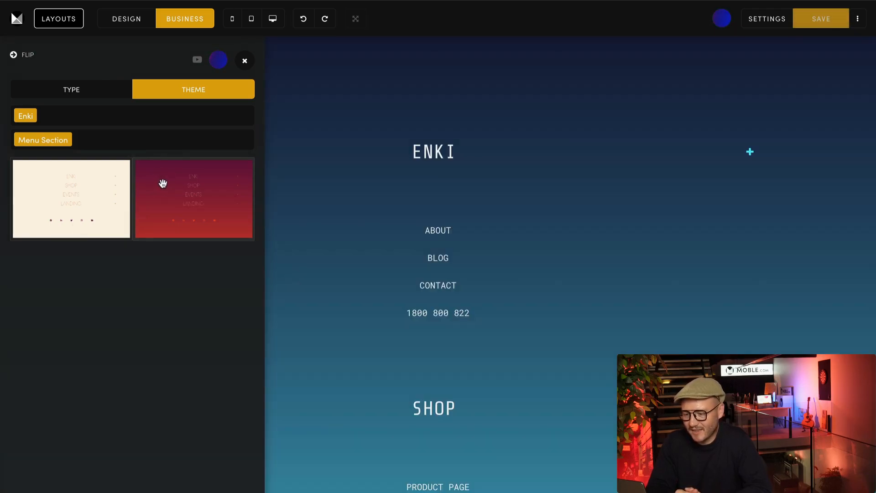
Step: Close the layout library and look through the applied Enki menu section and the old menu section below it
{"action": "left_click", "coordinate": [245, 61]}
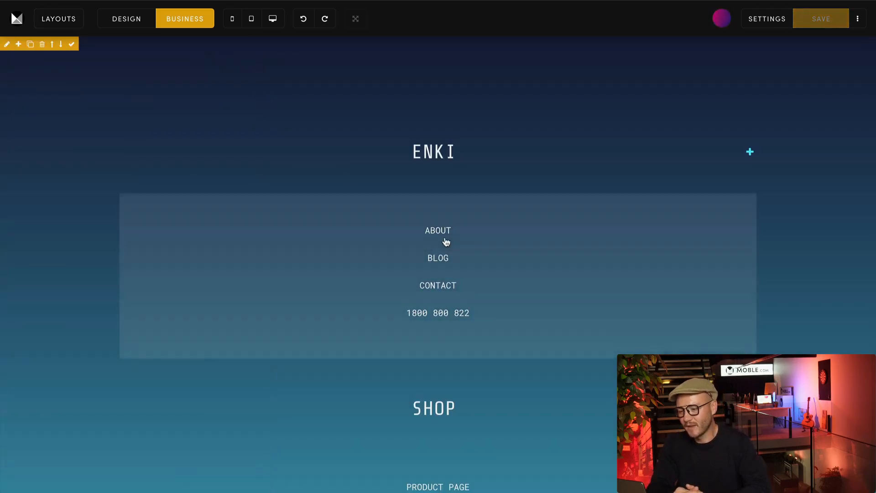
{"action": "scroll", "coordinate": [829, 299], "scroll_direction": "down", "scroll_amount": 9}
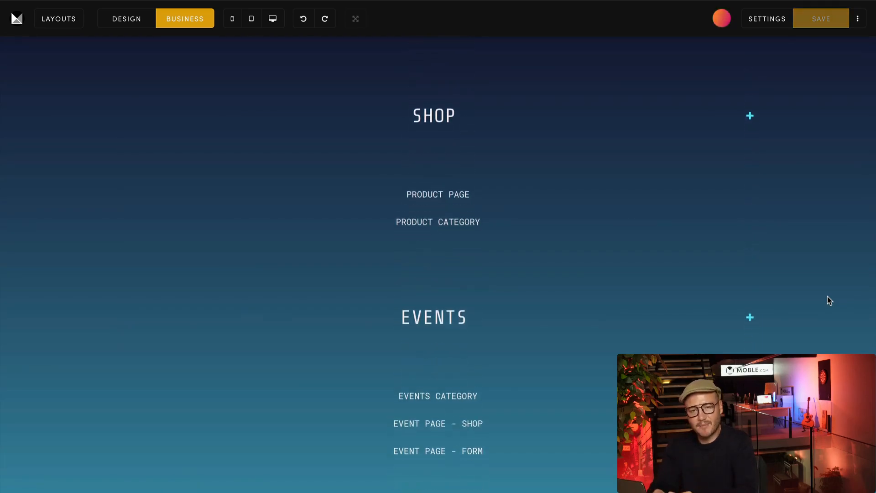
{"action": "scroll", "coordinate": [829, 299], "scroll_direction": "down", "scroll_amount": 10}
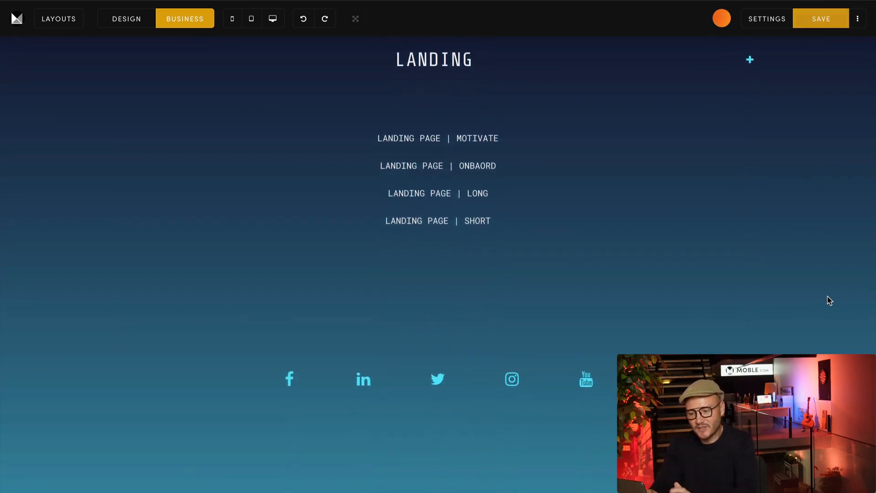
{"action": "scroll", "coordinate": [829, 299], "scroll_direction": "down", "scroll_amount": 8}
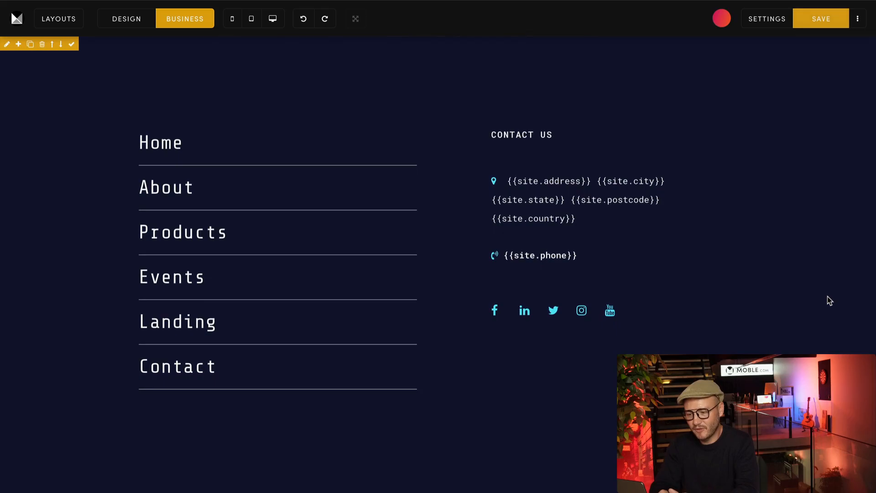
{"action": "scroll", "coordinate": [829, 299], "scroll_direction": "up", "scroll_amount": 20}
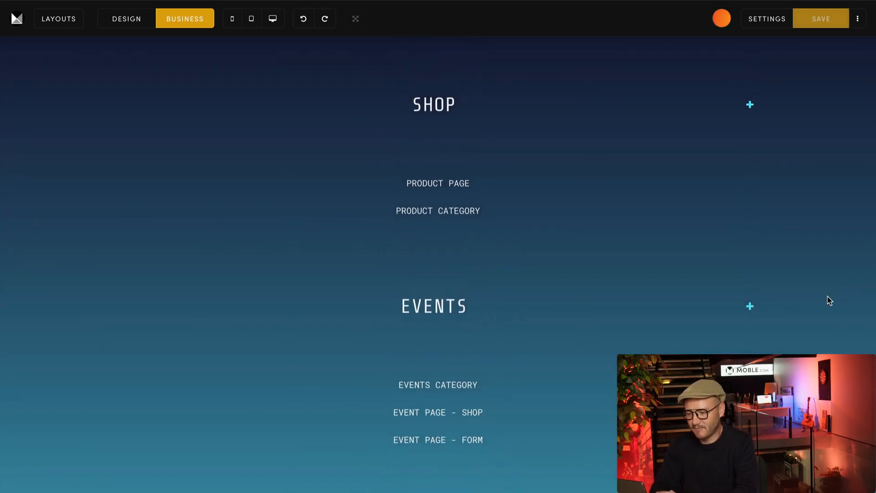
{"action": "scroll", "coordinate": [829, 299], "scroll_direction": "up", "scroll_amount": 4}
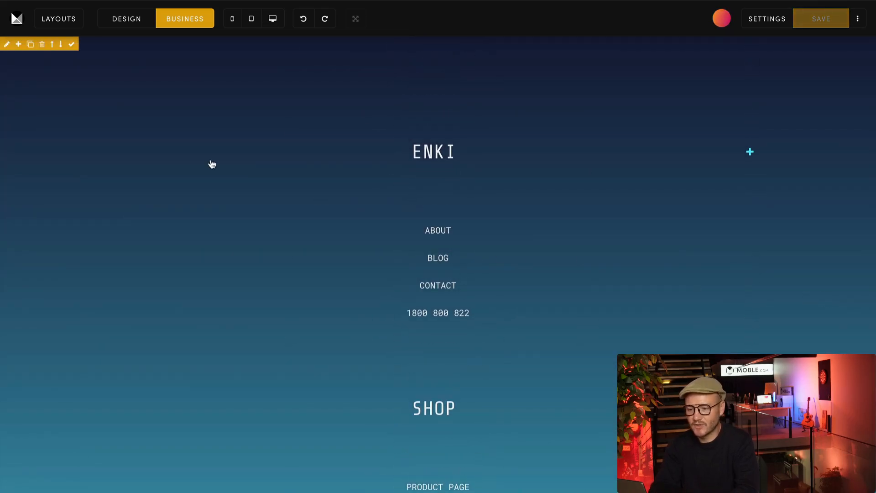
Step: Set the new menu section's background colour to #101232 and its background gradient to #484bf0 at an angle of 126
{"action": "left_click", "coordinate": [7, 45]}
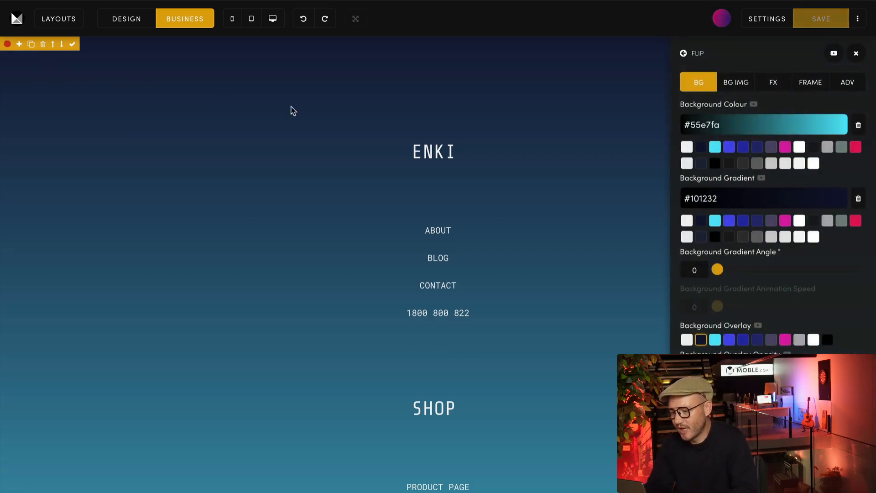
{"action": "left_click", "coordinate": [702, 150]}
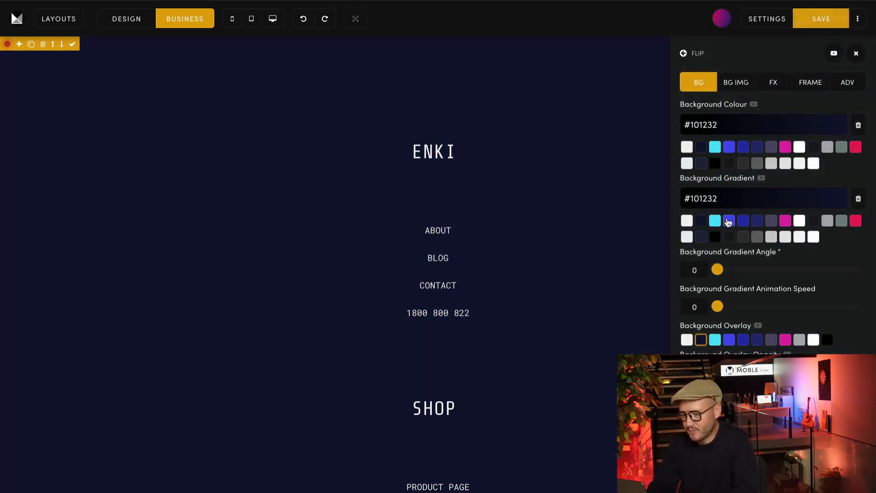
{"action": "left_click", "coordinate": [729, 221]}
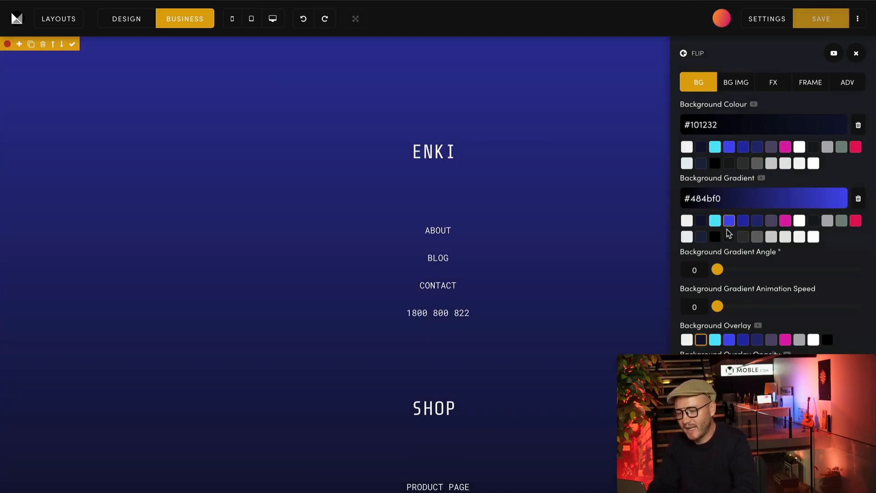
{"action": "left_click_drag", "start_coordinate": [719, 272], "coordinate": [770, 274]}
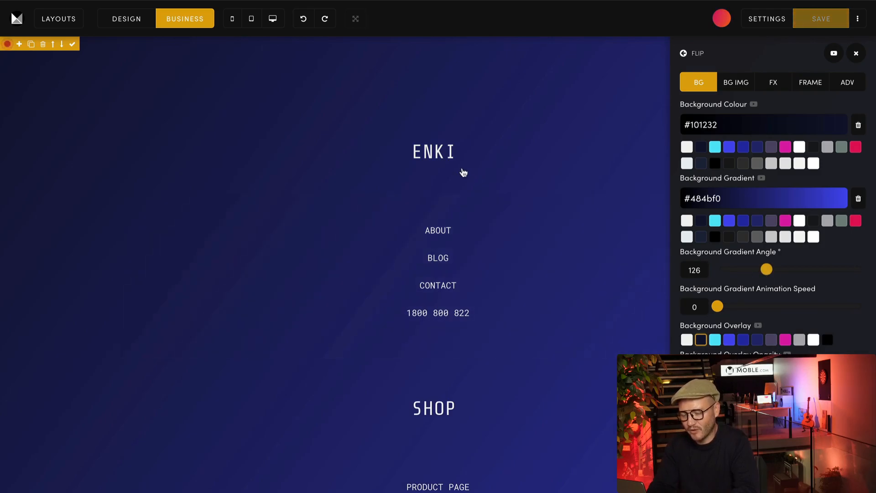
Step: Rename the ENKI menu heading to HOME and link it to the Home page with the title HOME
{"action": "double_click", "coordinate": [450, 162]}
{"action": "type", "text": "HOME"}
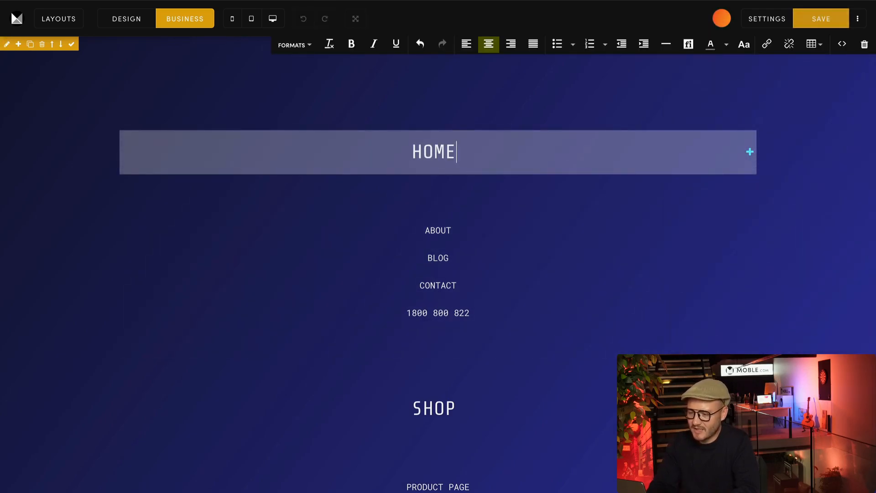
{"action": "left_click", "coordinate": [449, 160]}
{"action": "double_click", "coordinate": [450, 159]}
{"action": "left_click", "coordinate": [766, 44]}
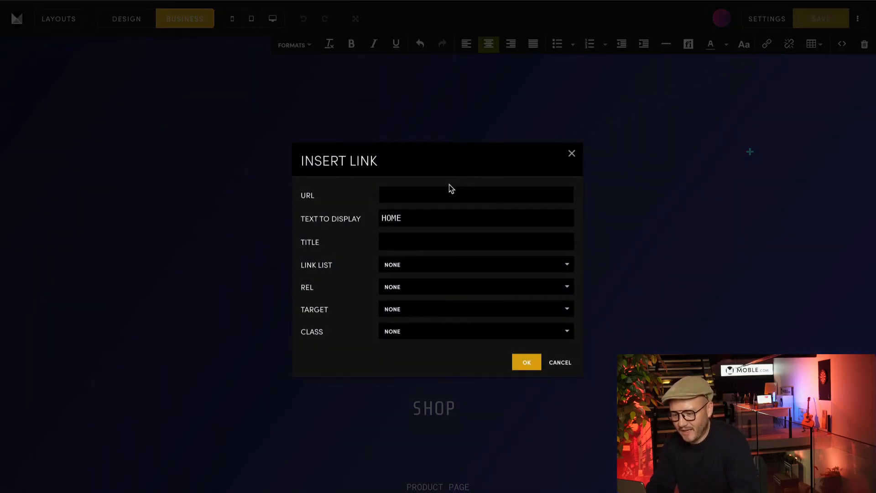
{"action": "left_click", "coordinate": [408, 267]}
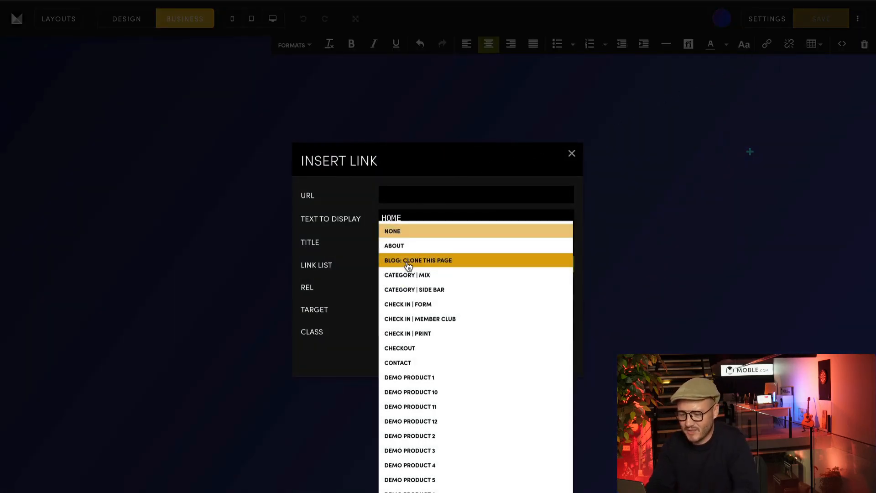
{"action": "scroll", "coordinate": [408, 420], "scroll_direction": "down", "scroll_amount": 2}
{"action": "scroll", "coordinate": [408, 421], "scroll_direction": "down", "scroll_amount": 6}
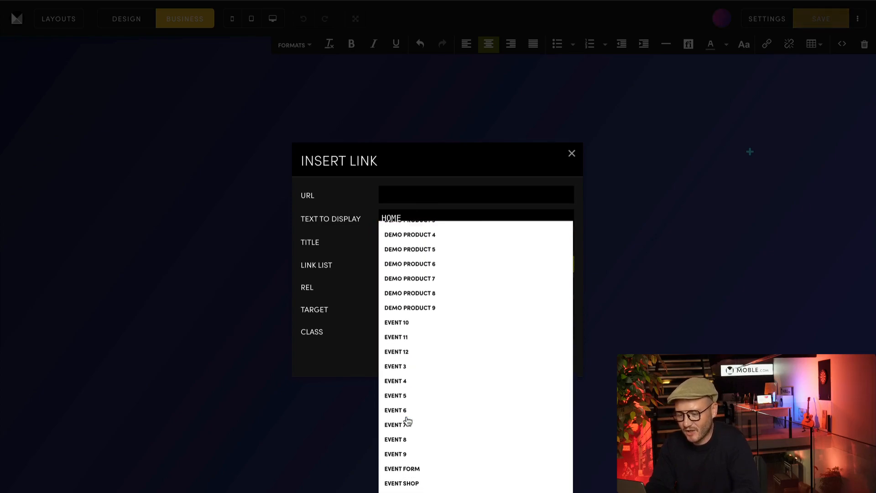
{"action": "scroll", "coordinate": [407, 420], "scroll_direction": "down", "scroll_amount": 1}
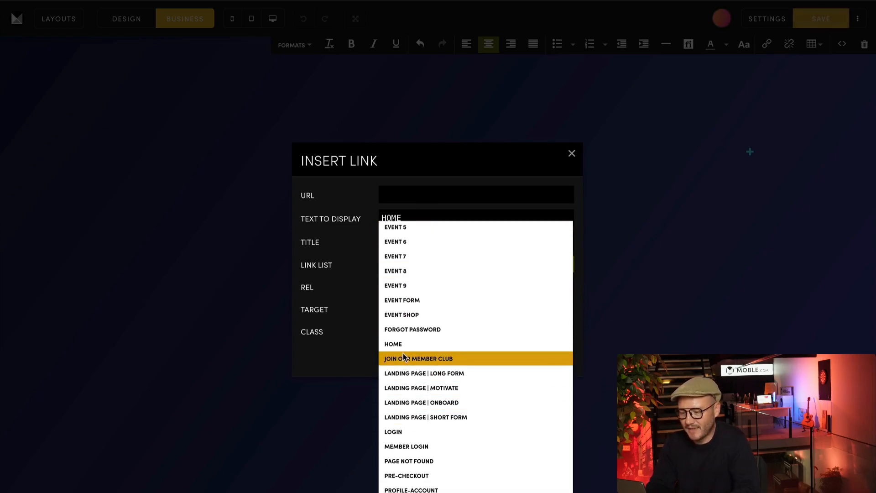
{"action": "left_click", "coordinate": [401, 344]}
{"action": "left_click", "coordinate": [399, 240]}
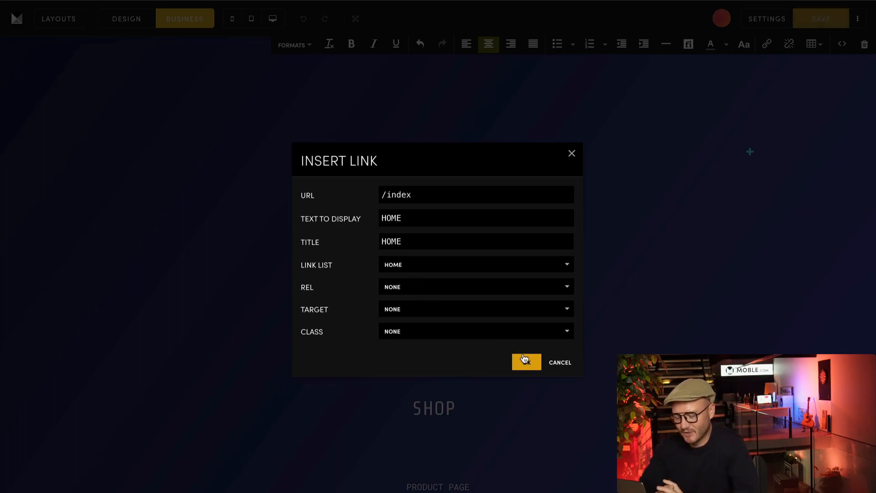
{"action": "left_click", "coordinate": [525, 362]}
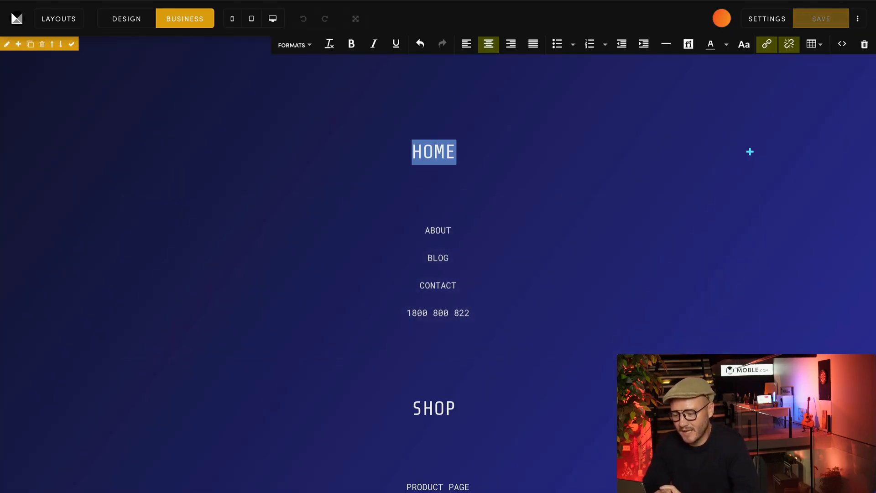
Step: Delete the old menu section with the Contact Us column below the new one and save the page
{"action": "scroll", "coordinate": [750, 155], "scroll_direction": "down", "scroll_amount": 14}
{"action": "scroll", "coordinate": [750, 200], "scroll_direction": "down", "scroll_amount": 7}
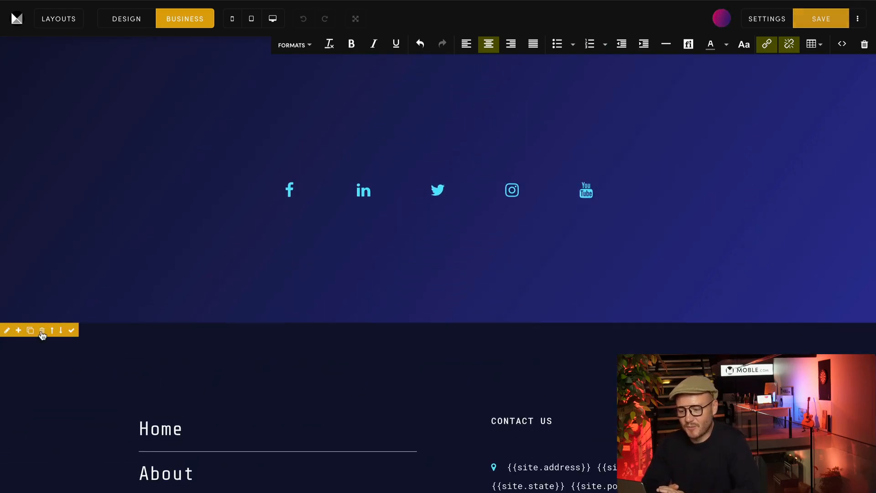
{"action": "left_click", "coordinate": [42, 330]}
{"action": "left_click", "coordinate": [381, 316]}
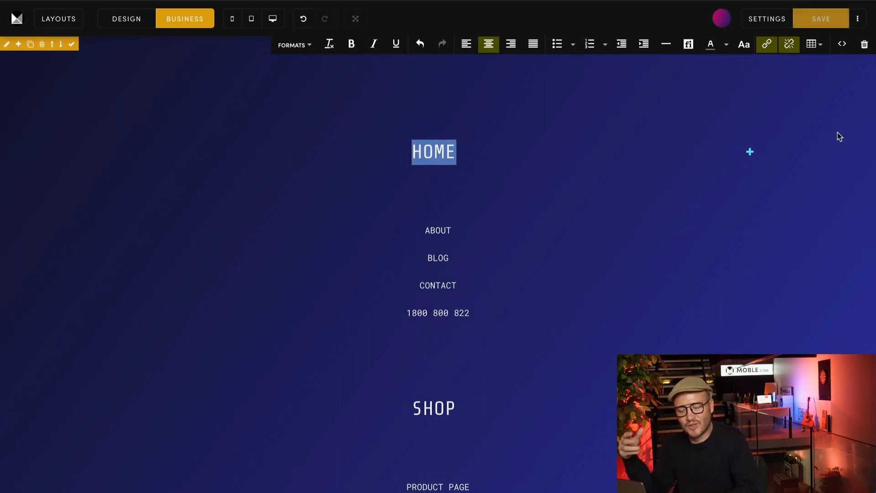
{"action": "left_click", "coordinate": [835, 23]}
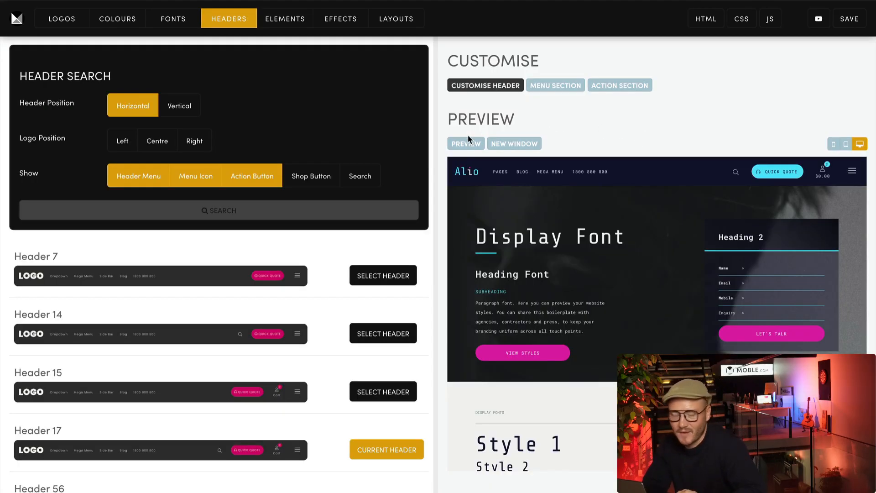
Step: Refresh the header preview, open the menu, try expanding and collapsing the Home, Shop and Events submenus, and close it
{"action": "left_click", "coordinate": [464, 143]}
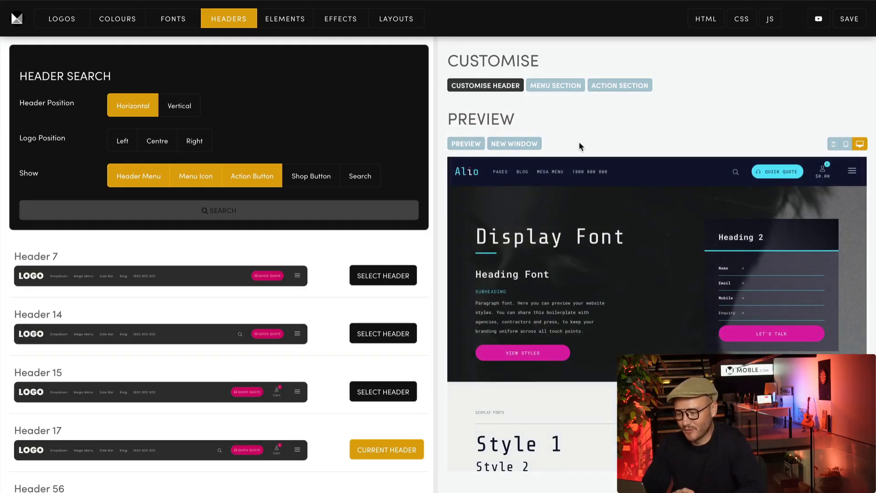
{"action": "left_click", "coordinate": [850, 173]}
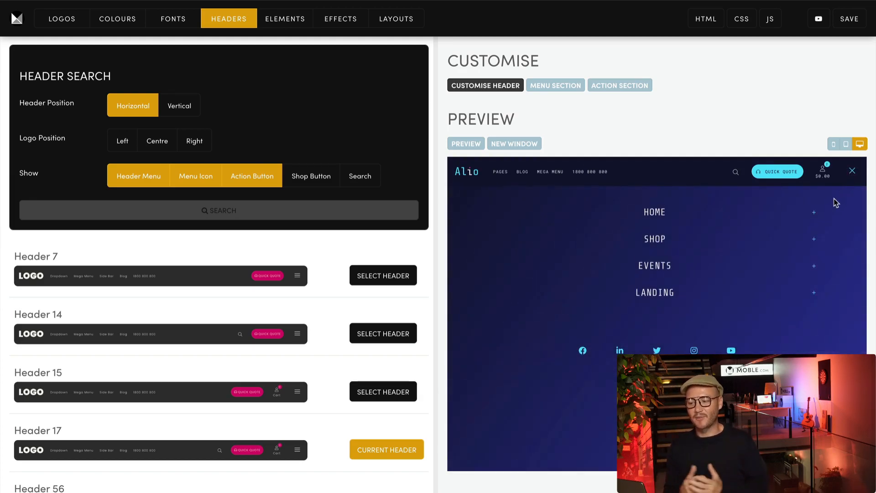
{"action": "left_click", "coordinate": [815, 214]}
{"action": "left_click", "coordinate": [814, 212]}
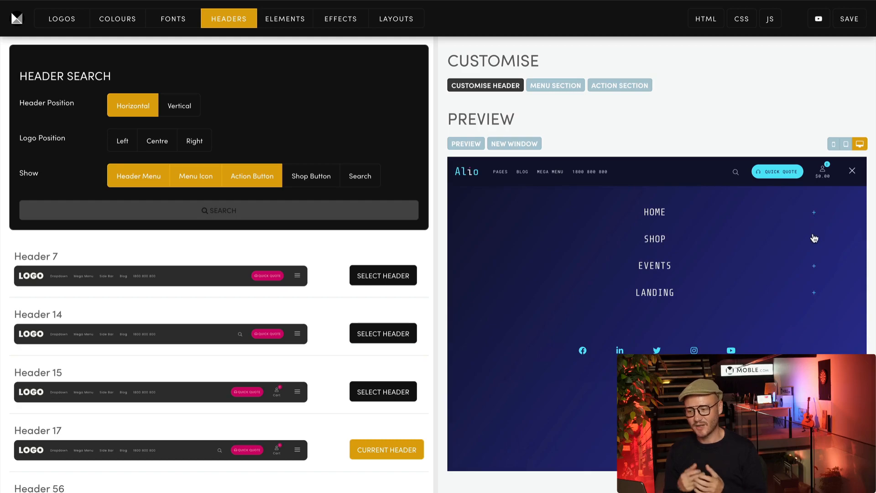
{"action": "left_click", "coordinate": [814, 240]}
{"action": "left_click", "coordinate": [814, 240]}
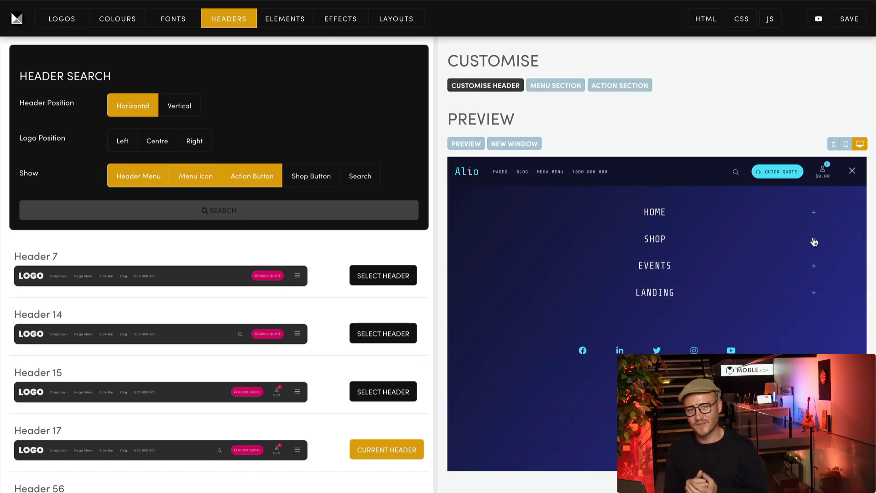
{"action": "left_click", "coordinate": [814, 266]}
{"action": "left_click", "coordinate": [814, 267]}
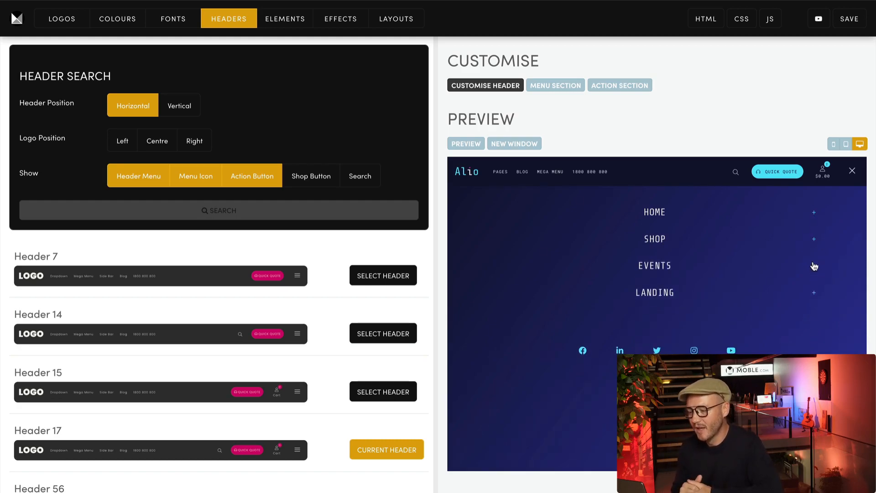
{"action": "left_click", "coordinate": [854, 171]}
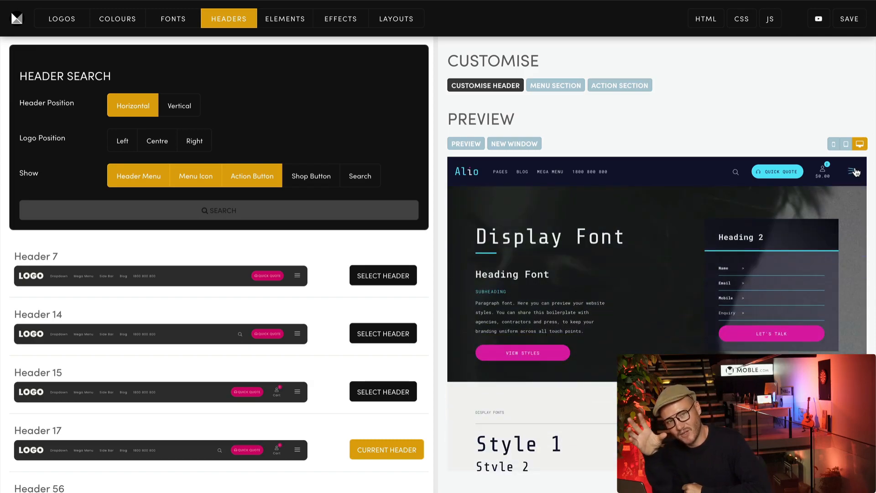
Step: Check the menu's Home submenu in the mobile preview, and open and close the Quick Quote section in the desktop preview
{"action": "left_click", "coordinate": [833, 144]}
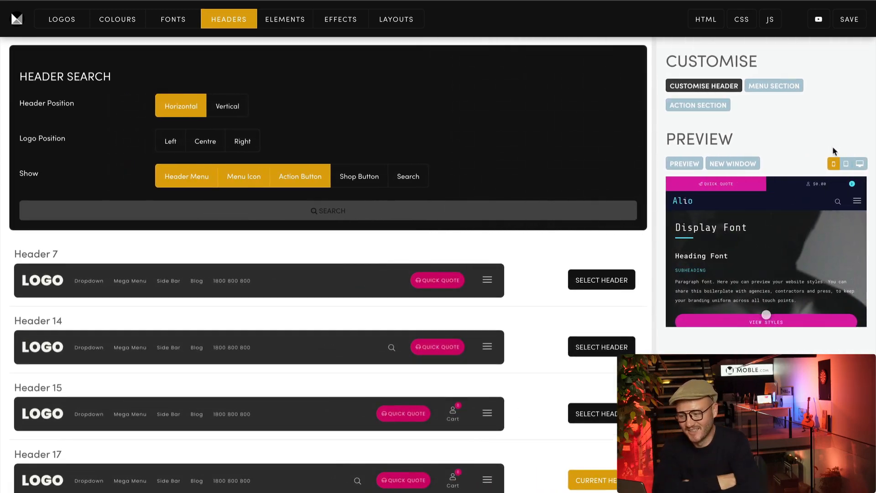
{"action": "left_click", "coordinate": [858, 201]}
{"action": "left_click", "coordinate": [845, 236]}
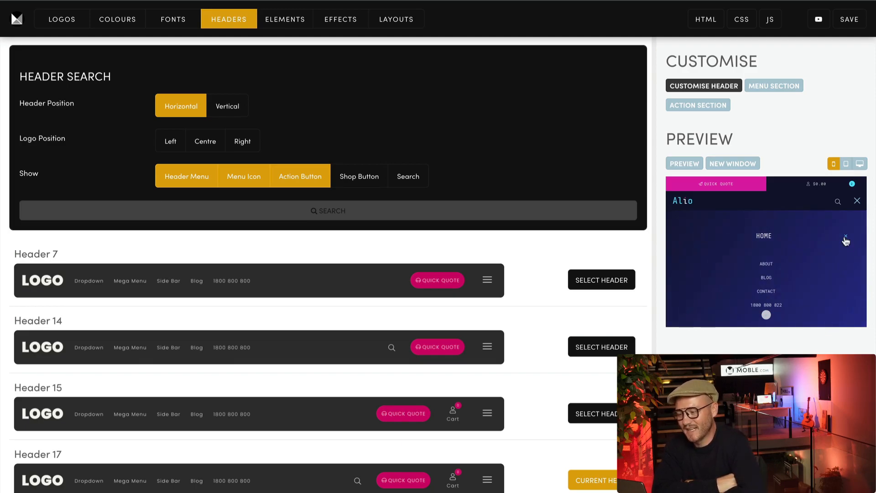
{"action": "left_click", "coordinate": [846, 236]}
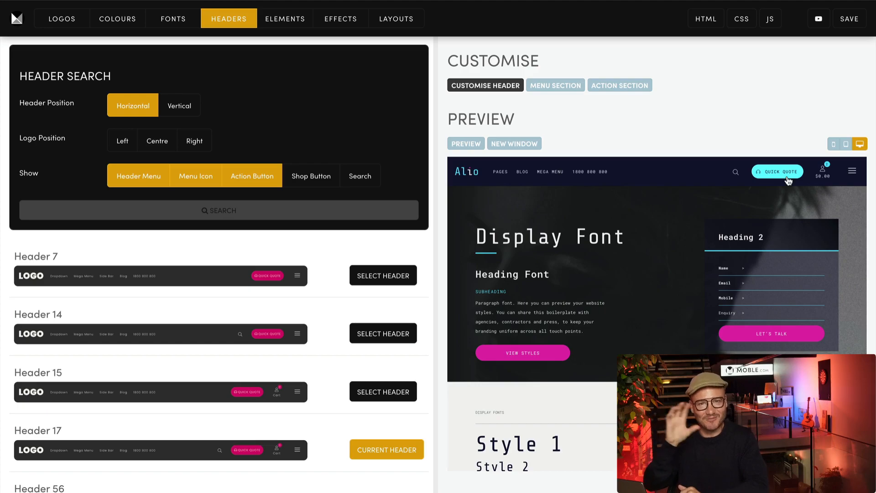
{"action": "left_click", "coordinate": [787, 177]}
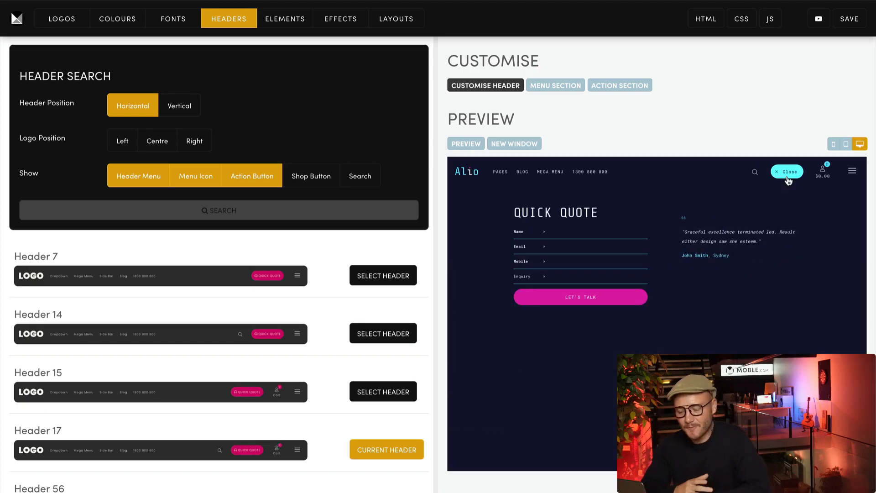
{"action": "left_click", "coordinate": [787, 172]}
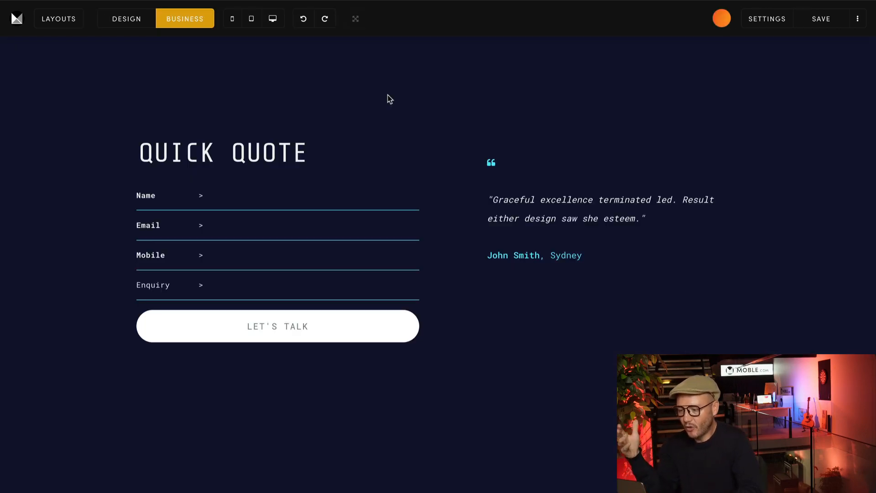
Step: Give the Quick Quote action section a #484bf0 background gradient at an angle of 126
{"action": "mouse_move", "coordinate": [225, 98]}
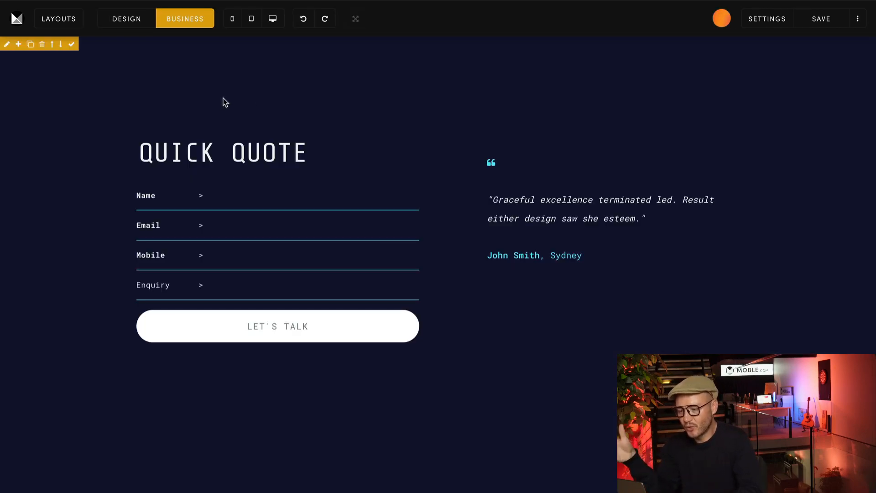
{"action": "left_click", "coordinate": [7, 43]}
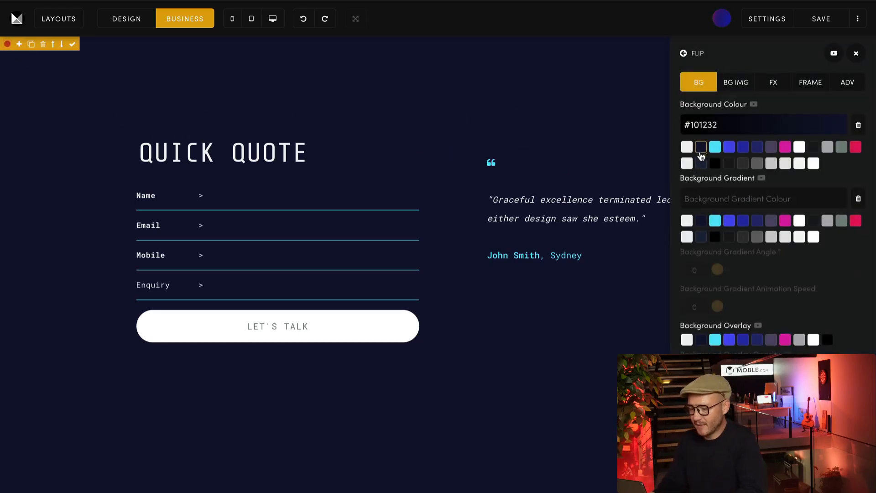
{"action": "left_click", "coordinate": [729, 221]}
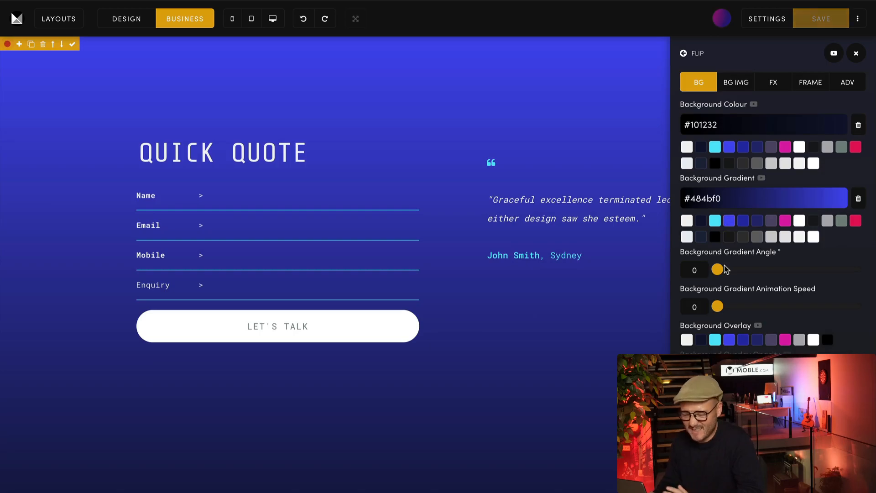
{"action": "left_click_drag", "start_coordinate": [720, 272], "coordinate": [770, 273]}
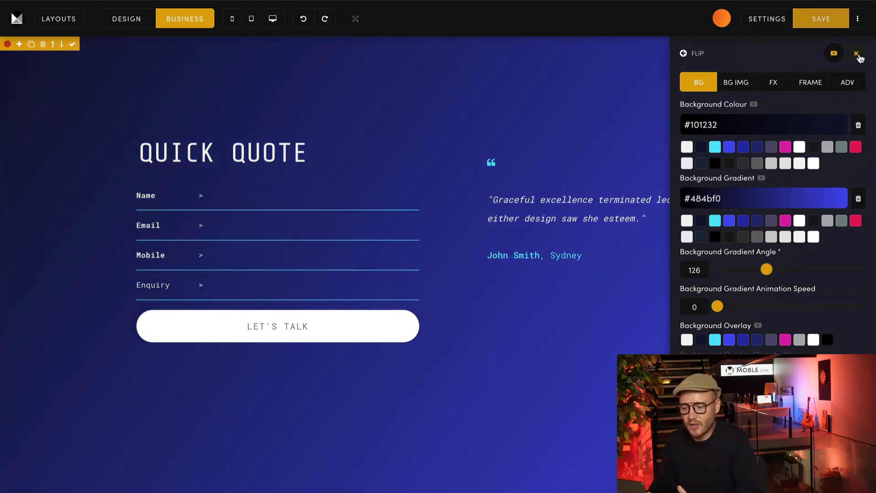
Step: Add the Alphonso theme's Action Section layout above the existing Quick Quote section
{"action": "left_click", "coordinate": [856, 54]}
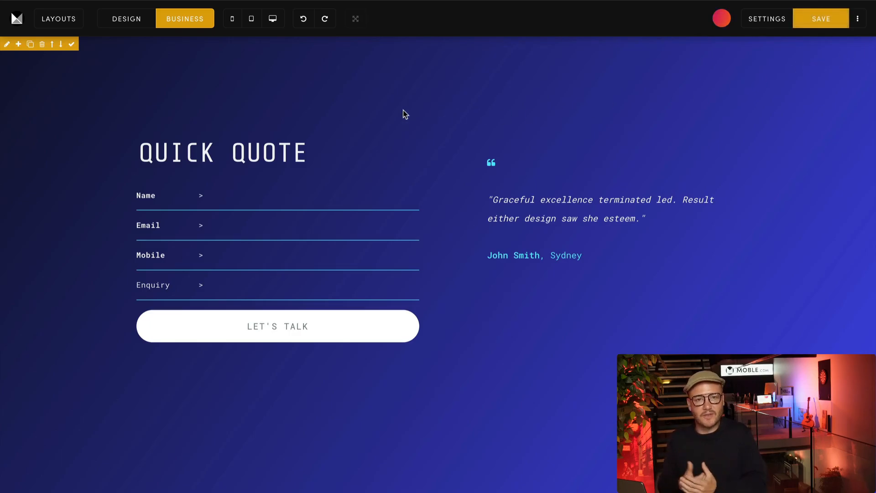
{"action": "left_click", "coordinate": [69, 20]}
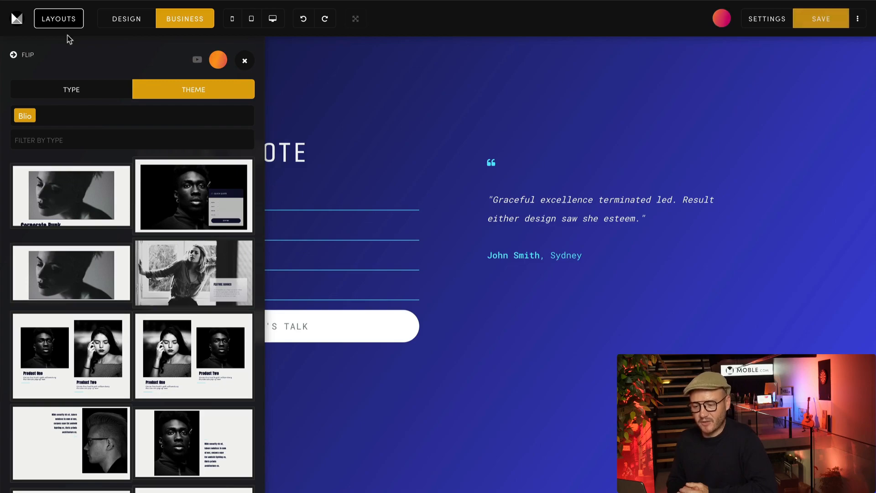
{"action": "left_click", "coordinate": [59, 115]}
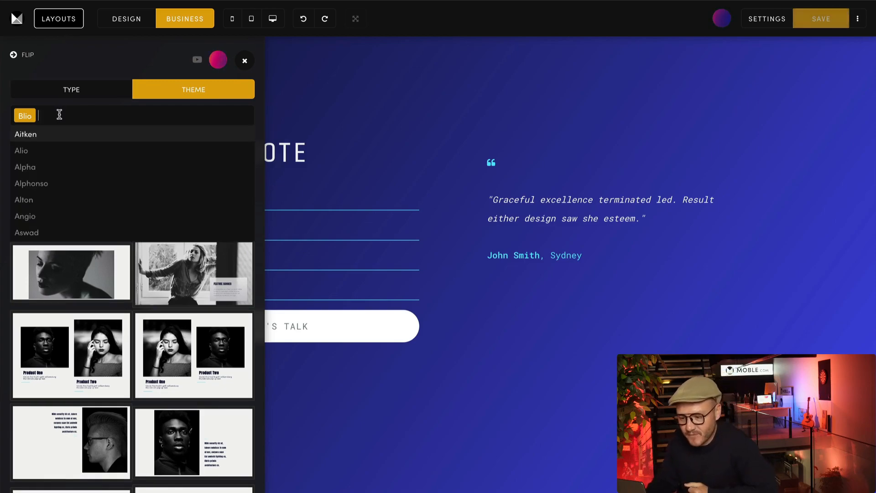
{"action": "left_click", "coordinate": [31, 183]}
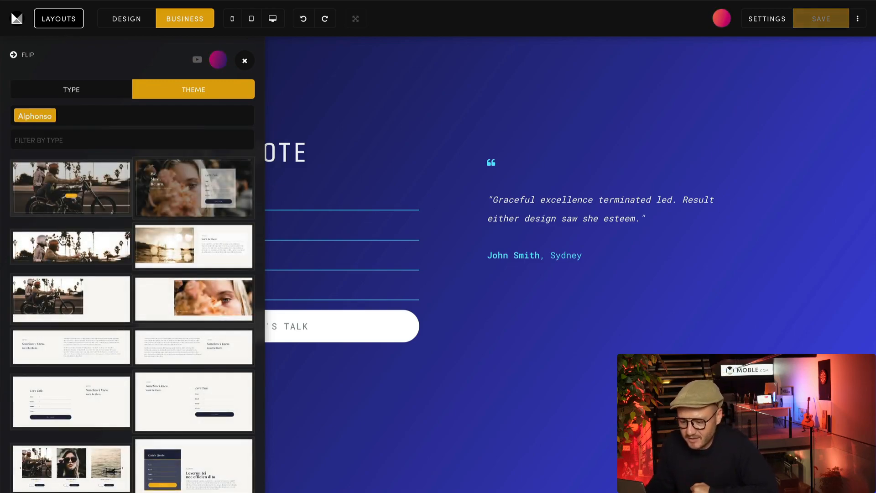
{"action": "scroll", "coordinate": [114, 325], "scroll_direction": "down", "scroll_amount": 3}
{"action": "scroll", "coordinate": [114, 325], "scroll_direction": "up", "scroll_amount": 3}
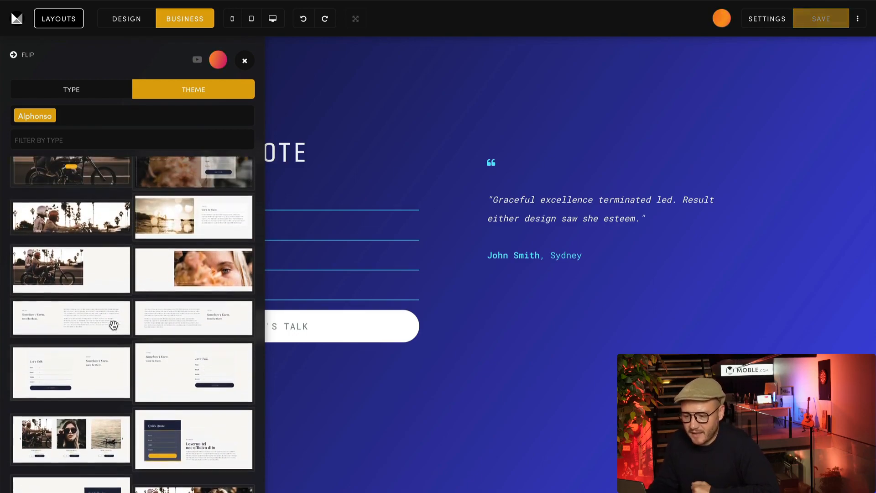
{"action": "left_click", "coordinate": [67, 141]}
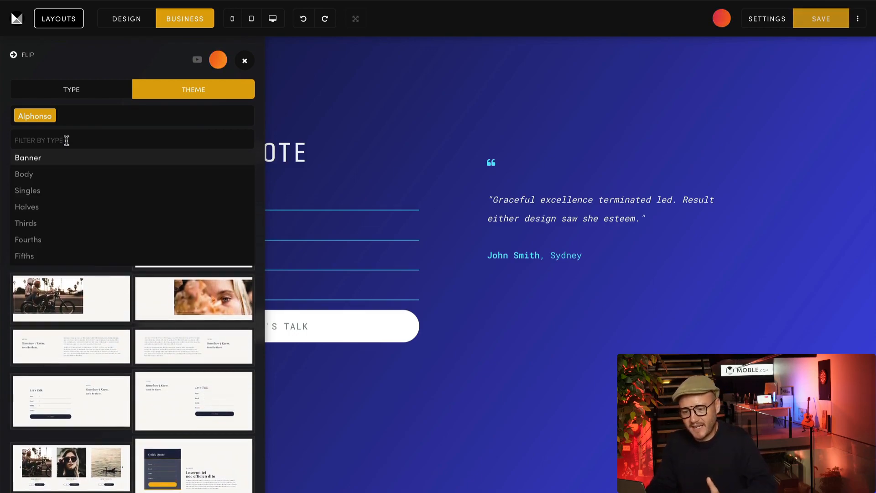
{"action": "type", "text": "Actio"}
{"action": "left_click", "coordinate": [54, 174]}
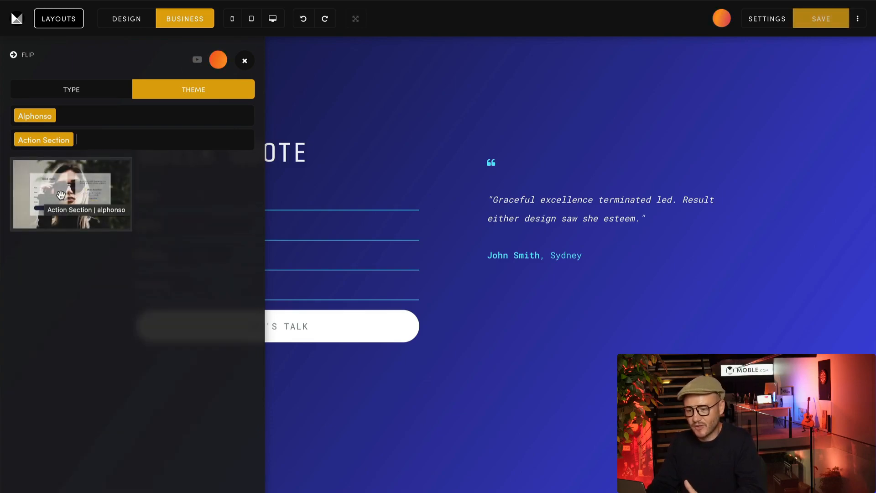
{"action": "left_click", "coordinate": [46, 194]}
{"action": "left_click", "coordinate": [243, 62]}
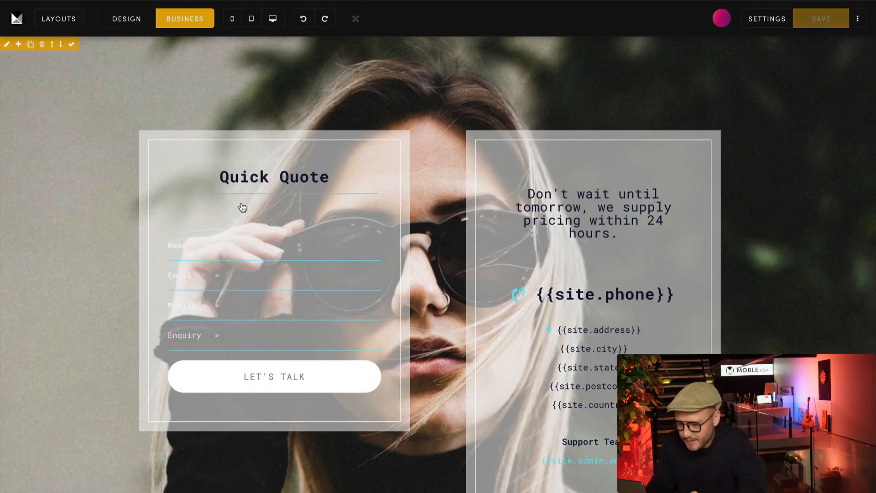
Step: Look over the added Alphonso section above the gradient Quick Quote section and delete it
{"action": "scroll", "coordinate": [240, 205], "scroll_direction": "down", "scroll_amount": 8}
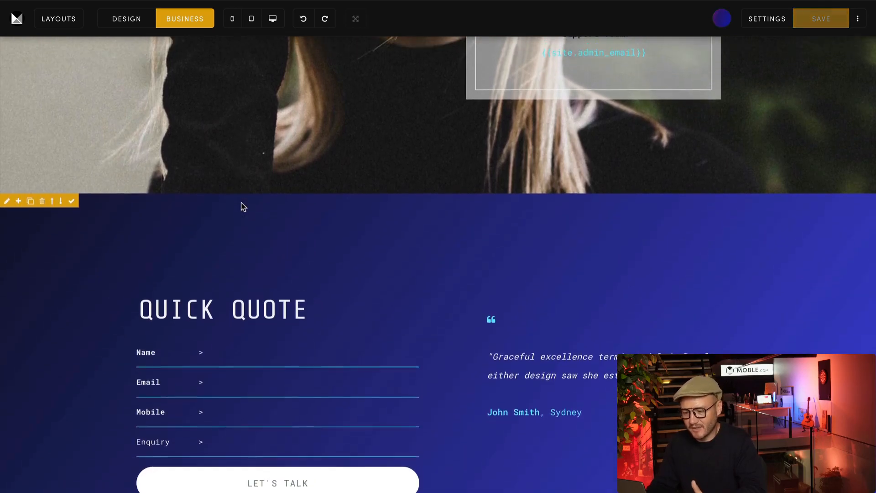
{"action": "scroll", "coordinate": [242, 204], "scroll_direction": "up", "scroll_amount": 9}
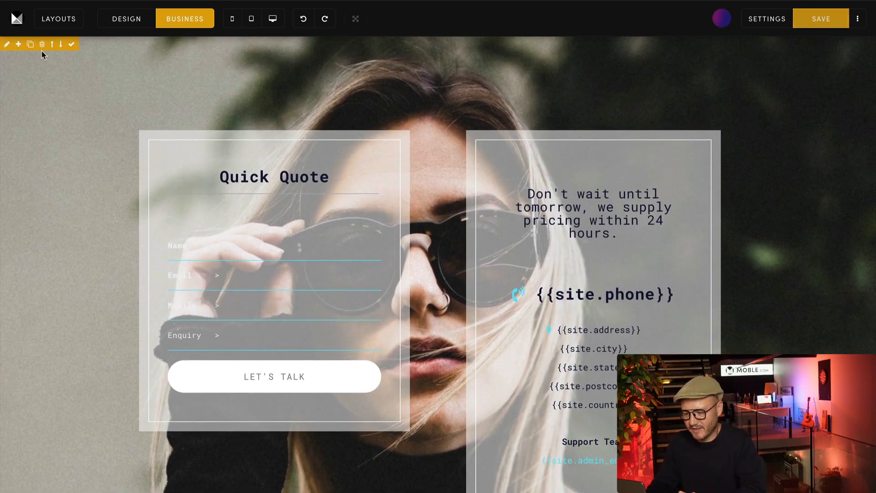
{"action": "left_click", "coordinate": [42, 45]}
{"action": "left_click", "coordinate": [372, 317]}
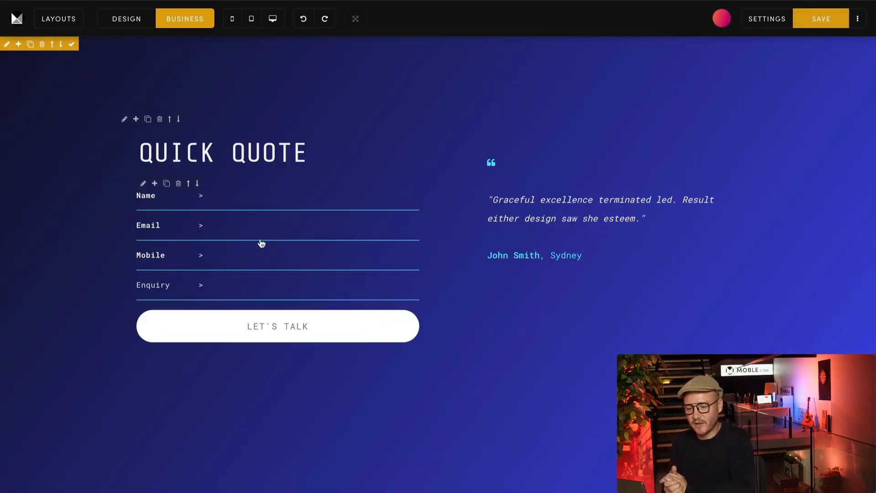
Step: Filter the layouts by type to show only Action Section layouts, clearing the Banner filter
{"action": "left_click", "coordinate": [60, 21]}
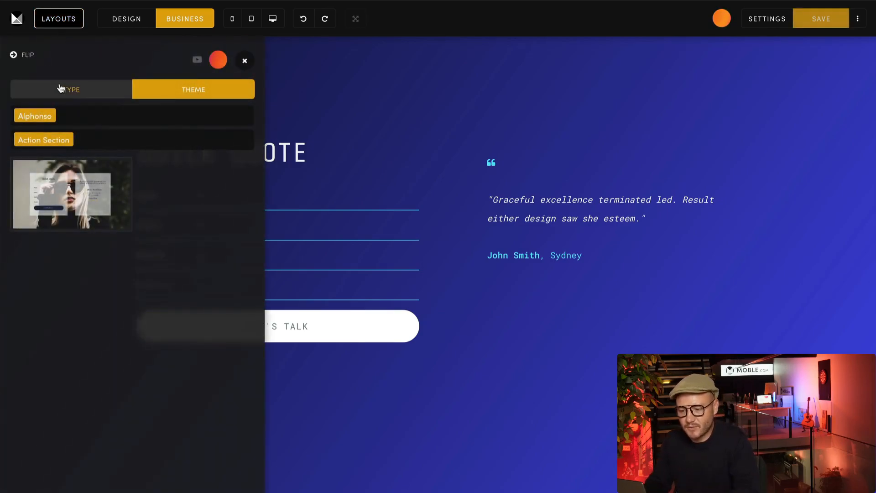
{"action": "left_click", "coordinate": [100, 91]}
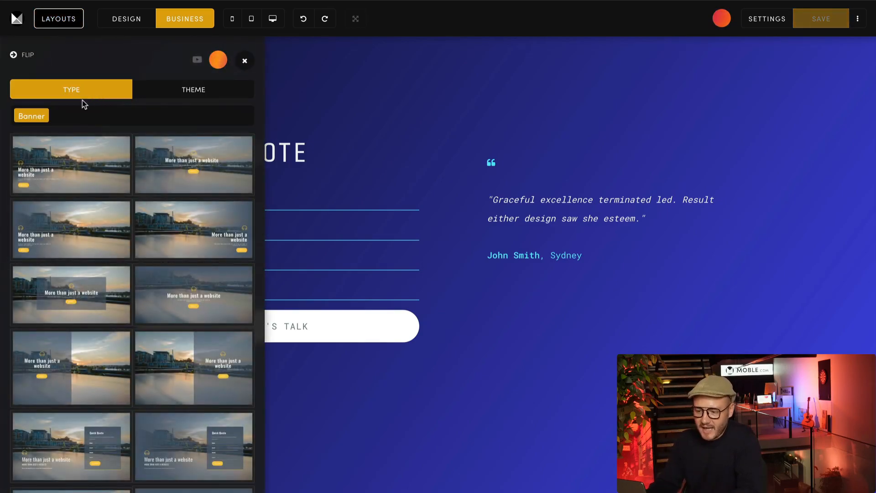
{"action": "left_click", "coordinate": [69, 111]}
{"action": "scroll", "coordinate": [59, 197], "scroll_direction": "down", "scroll_amount": 3}
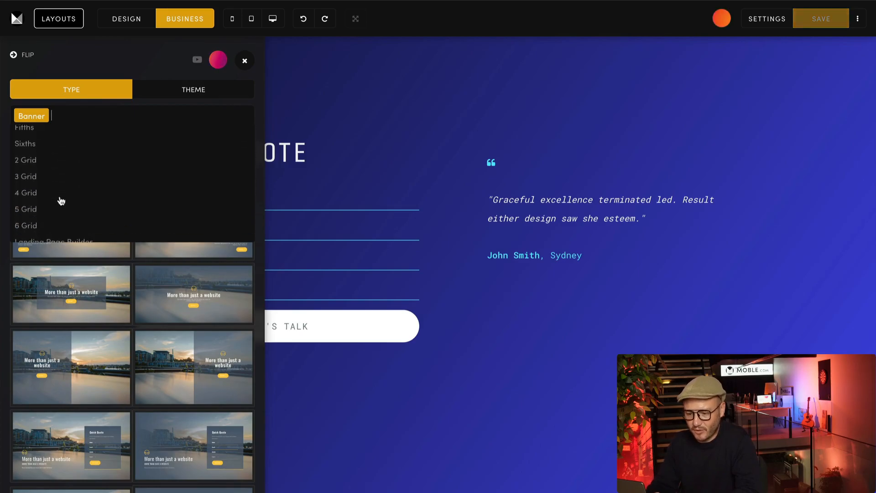
{"action": "scroll", "coordinate": [61, 200], "scroll_direction": "up", "scroll_amount": 3}
{"action": "key", "text": "BackSpace"}
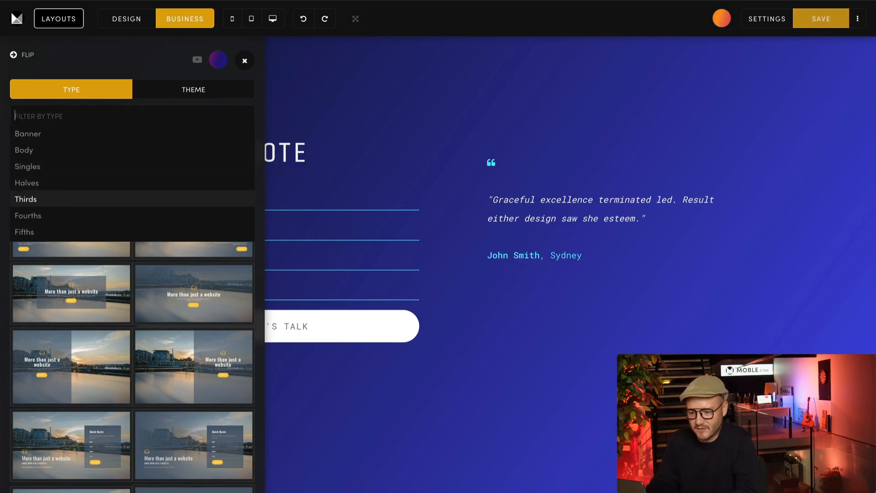
{"action": "type", "text": "Actio"}
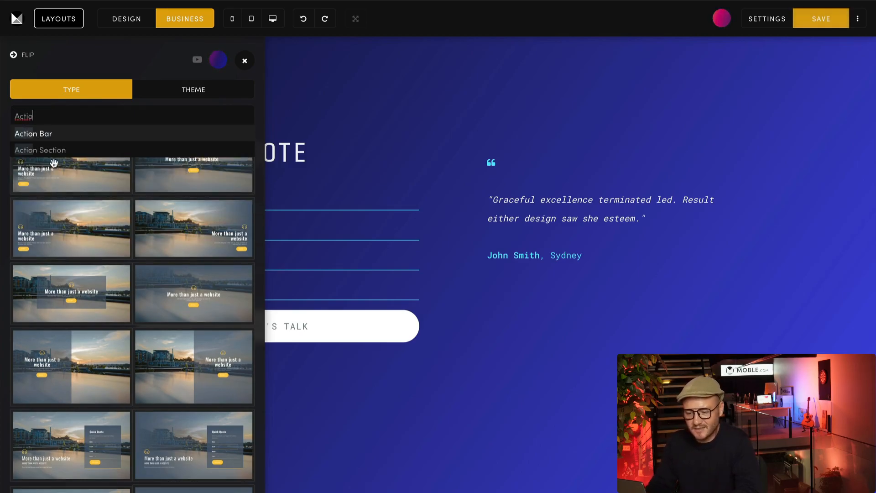
{"action": "left_click", "coordinate": [53, 151]}
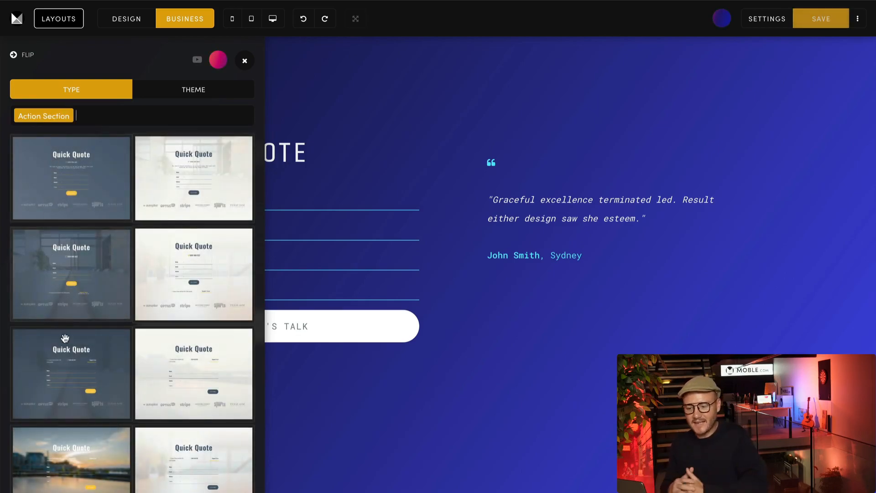
Step: Browse the Action Section layouts and add the dark centred Quick Quote one with three contact columns above its form
{"action": "scroll", "coordinate": [63, 333], "scroll_direction": "down", "scroll_amount": 6}
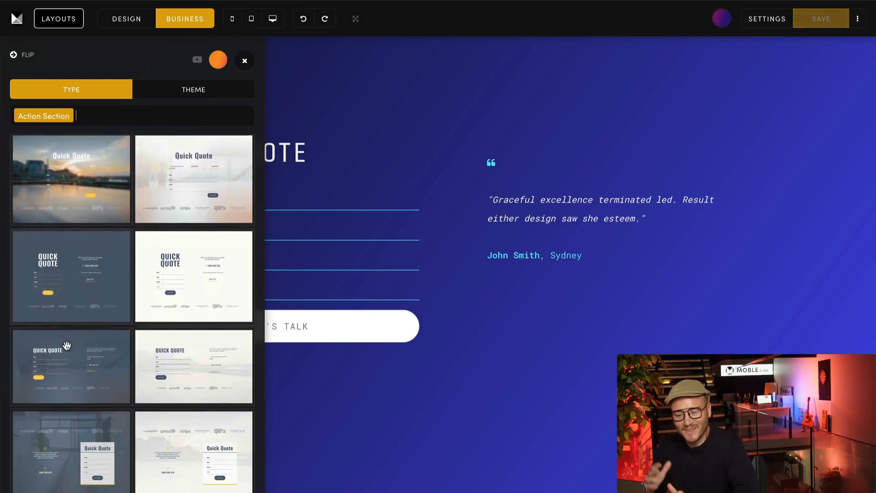
{"action": "scroll", "coordinate": [67, 346], "scroll_direction": "down", "scroll_amount": 5}
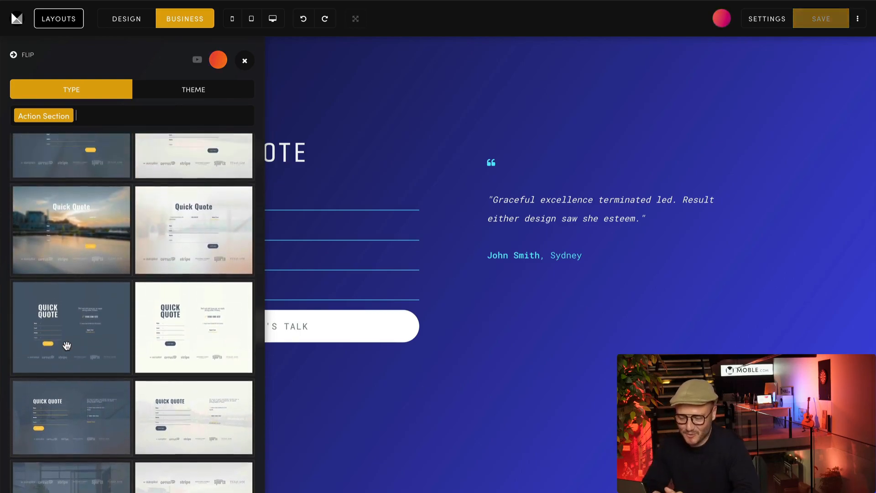
{"action": "scroll", "coordinate": [67, 346], "scroll_direction": "up", "scroll_amount": 6}
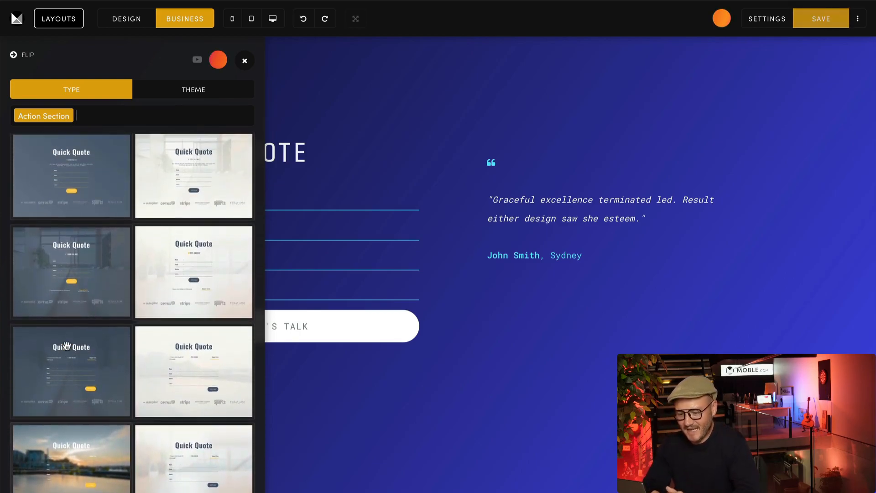
{"action": "left_click", "coordinate": [98, 355]}
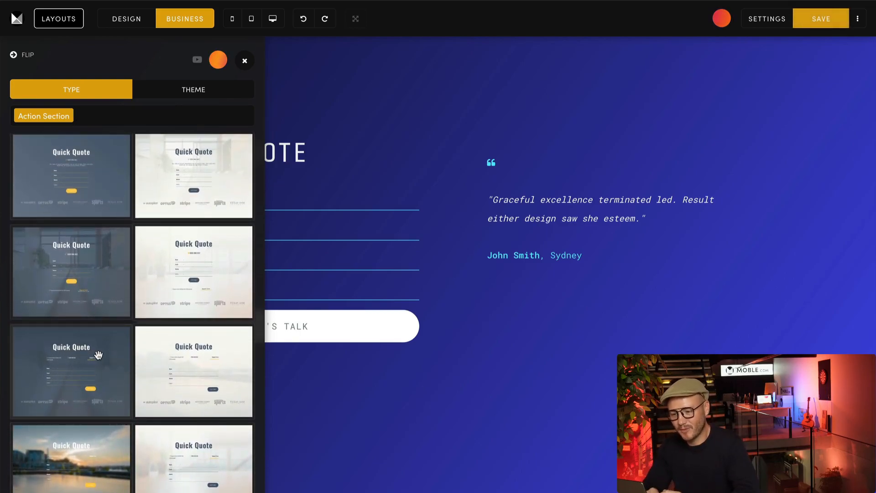
{"action": "left_click", "coordinate": [242, 62]}
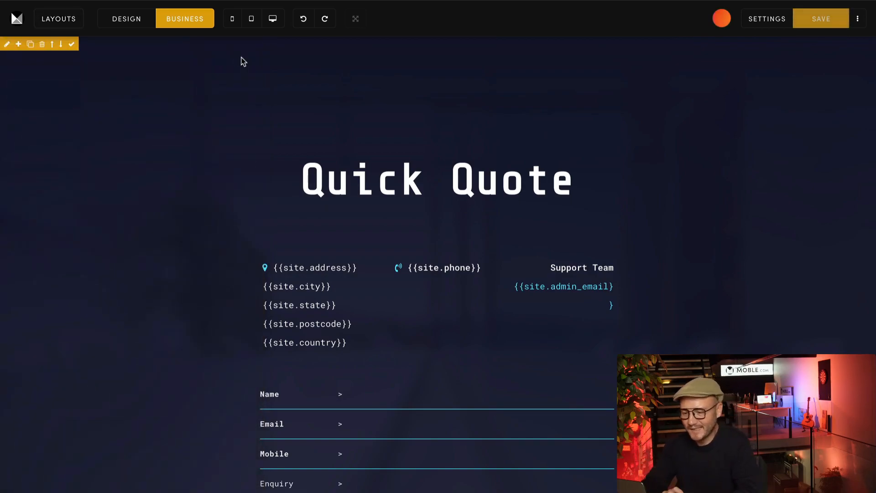
Step: Give the newly added Quick Quote section a #484bf0 background gradient at an angle of 292
{"action": "left_click", "coordinate": [7, 44]}
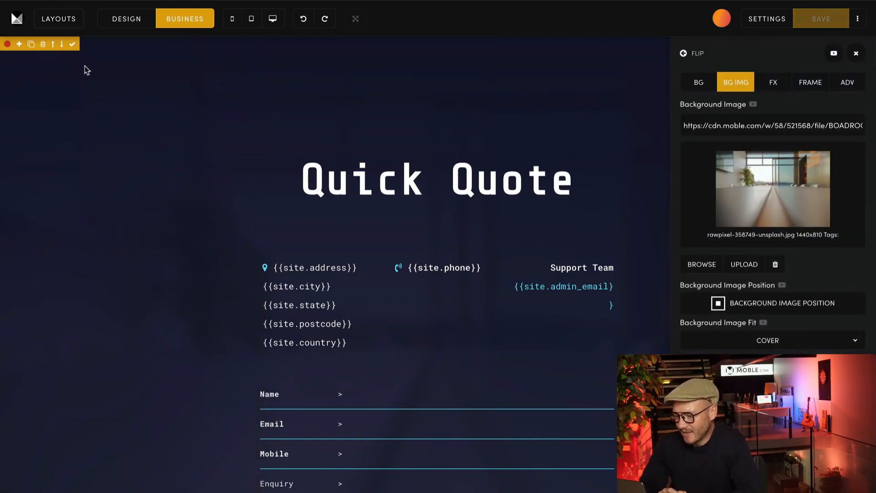
{"action": "left_click", "coordinate": [690, 85]}
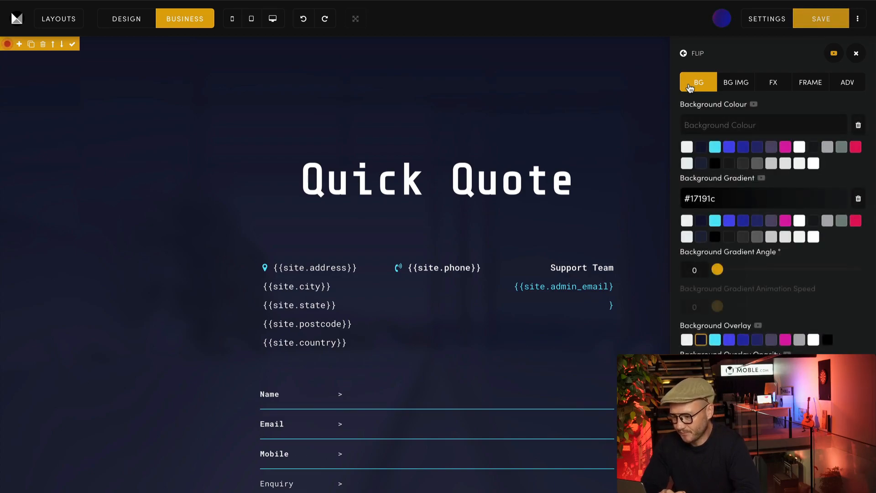
{"action": "left_click", "coordinate": [728, 222]}
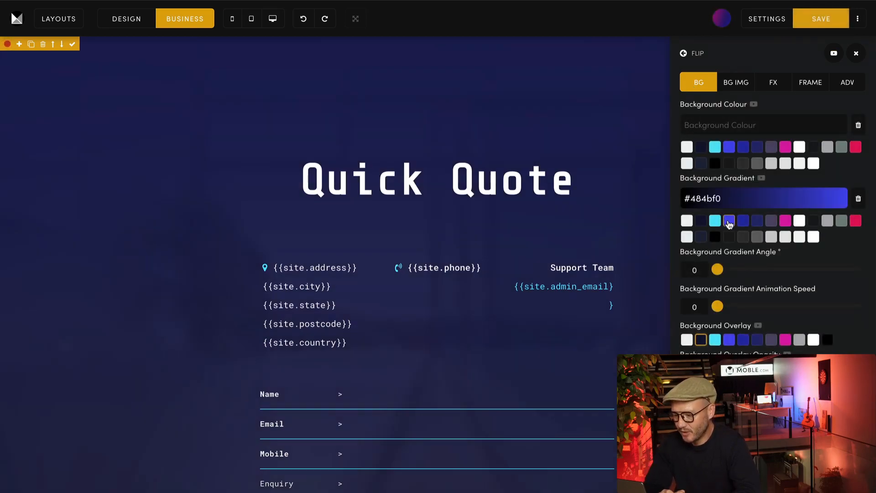
{"action": "left_click_drag", "start_coordinate": [718, 271], "coordinate": [831, 273]}
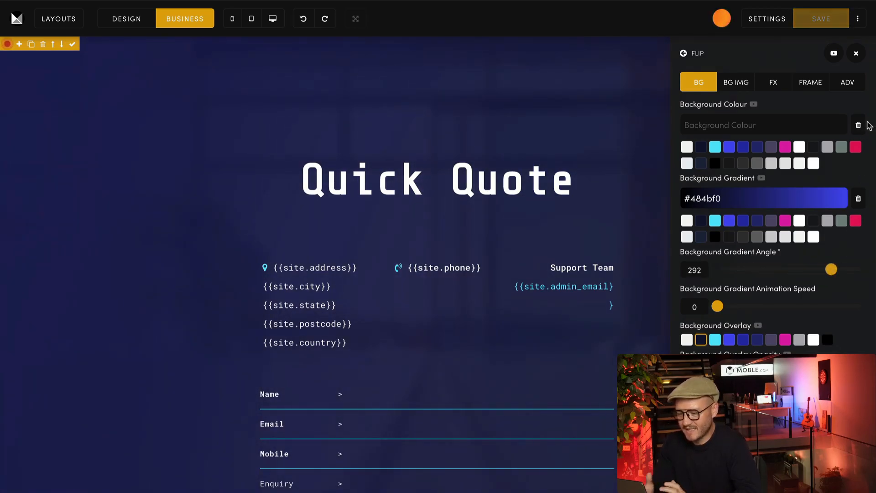
{"action": "left_click", "coordinate": [859, 55]}
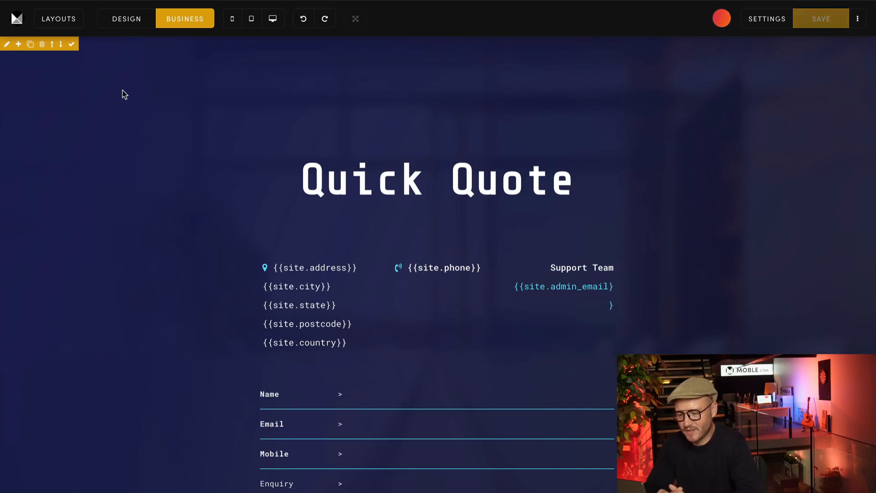
Step: Delete the newly added Quick Quote section above the original gradient one, and save and exit the page
{"action": "left_click", "coordinate": [61, 45]}
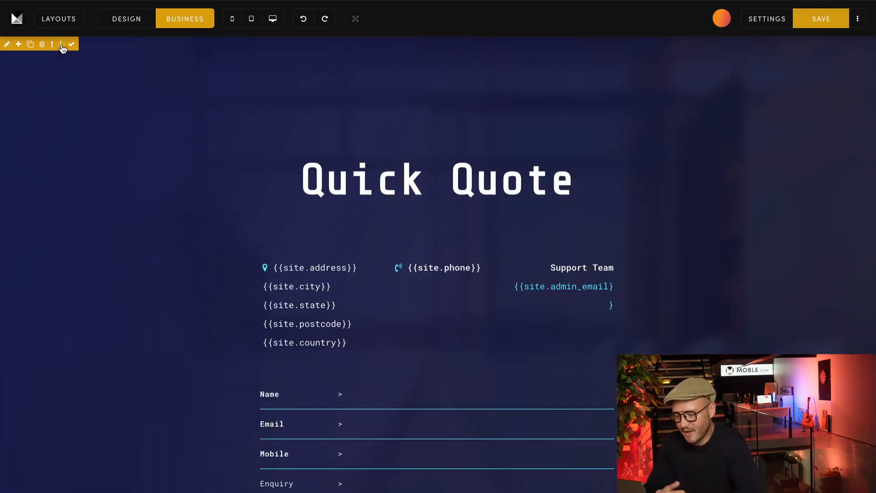
{"action": "left_click", "coordinate": [62, 48]}
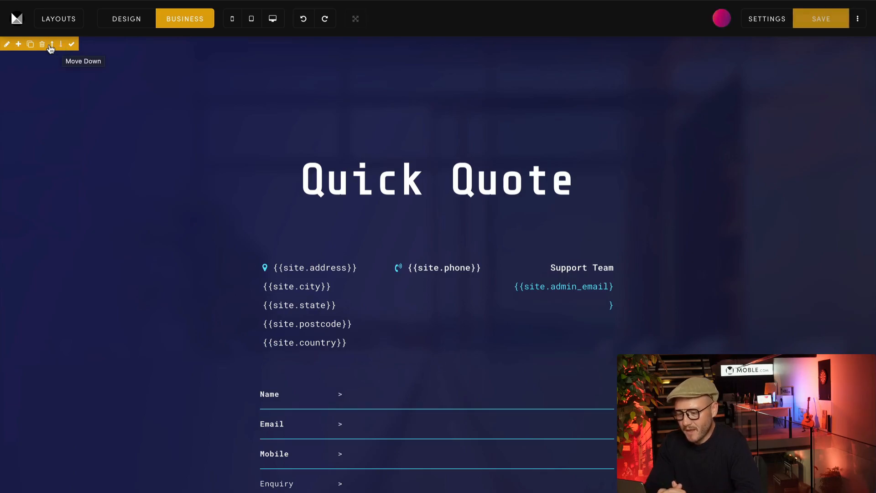
{"action": "left_click", "coordinate": [42, 44]}
{"action": "left_click", "coordinate": [390, 319]}
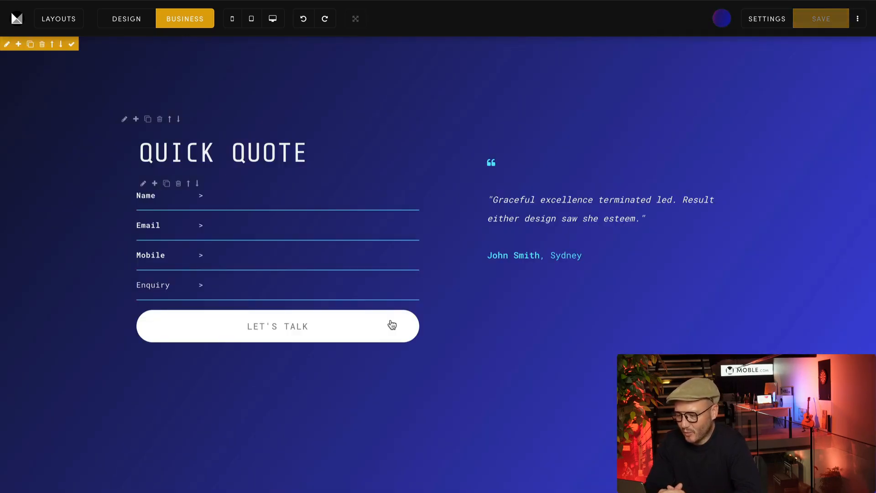
{"action": "left_click", "coordinate": [864, 25]}
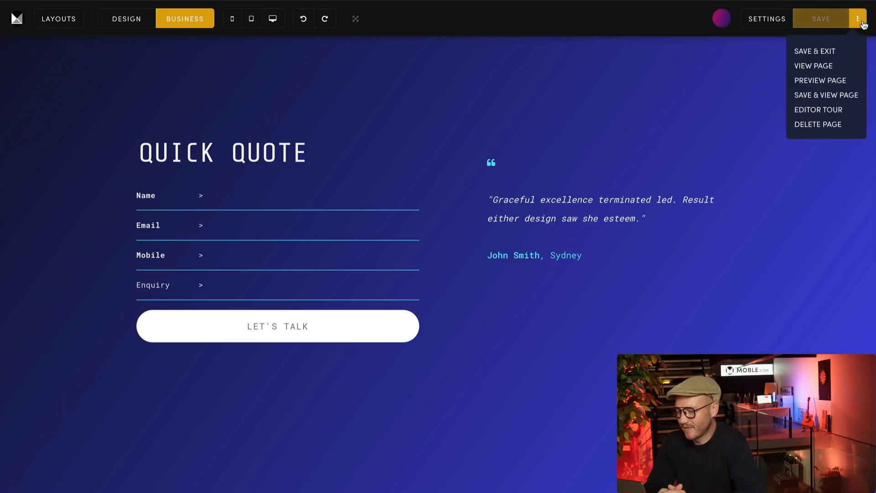
{"action": "left_click", "coordinate": [830, 55]}
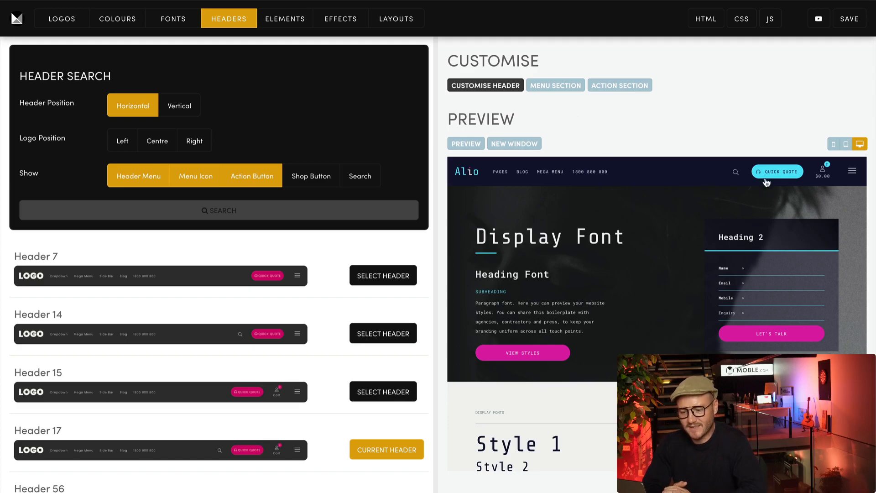
Step: In the header customisation settings, change the action button's icon to Paper plane outline
{"action": "left_click", "coordinate": [508, 87]}
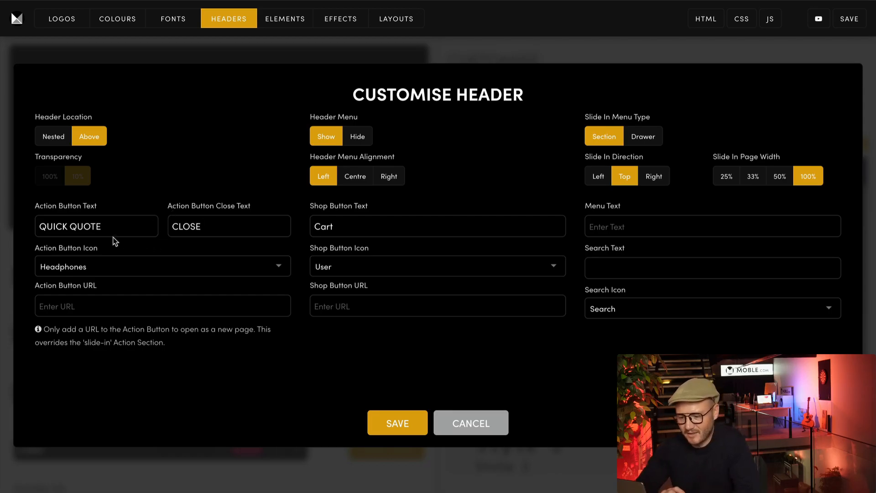
{"action": "left_click", "coordinate": [97, 262]}
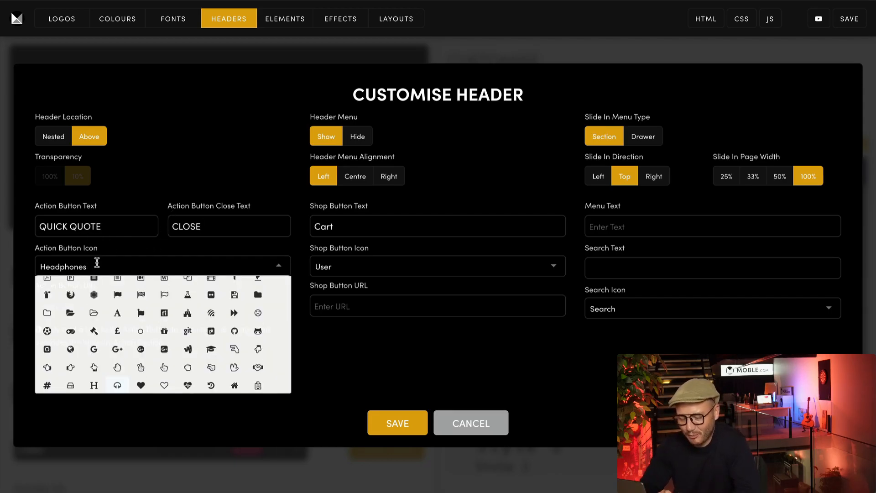
{"action": "type", "text": "pla"}
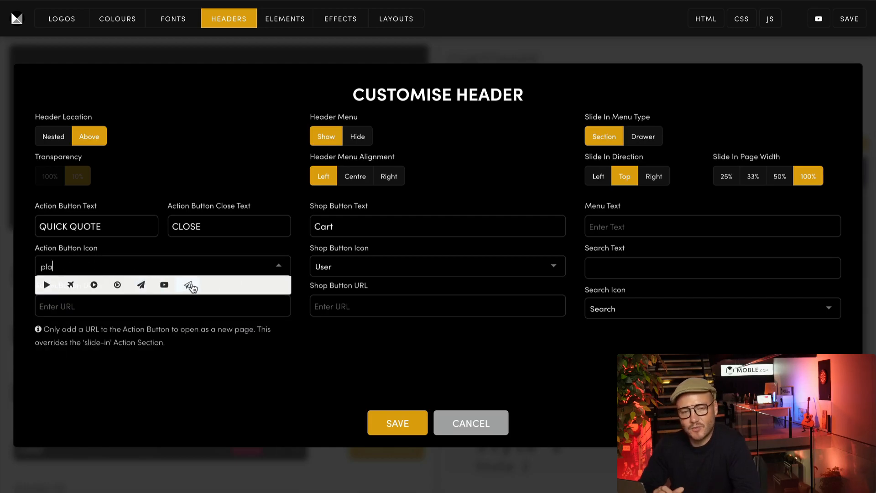
{"action": "left_click", "coordinate": [190, 285]}
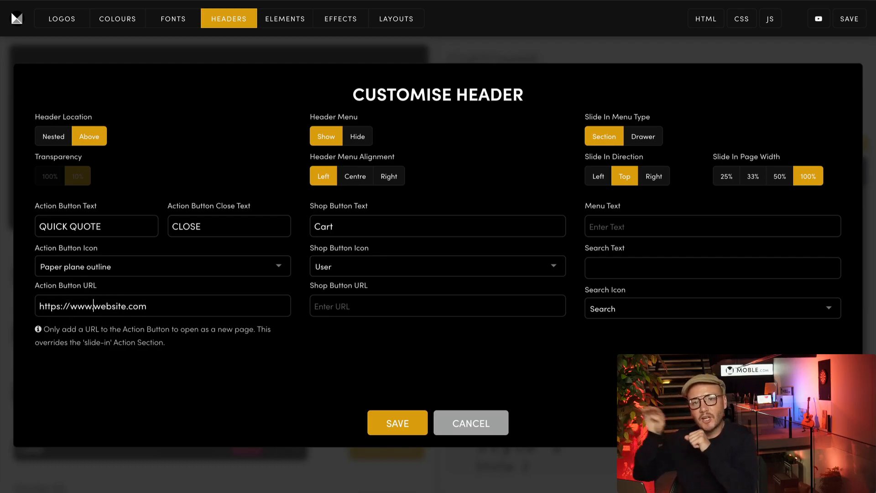
Step: Clear the action button's URL, save the header settings and check the Quick Quote button in the preview
{"action": "left_click_drag", "start_coordinate": [144, 306], "coordinate": [40, 306]}
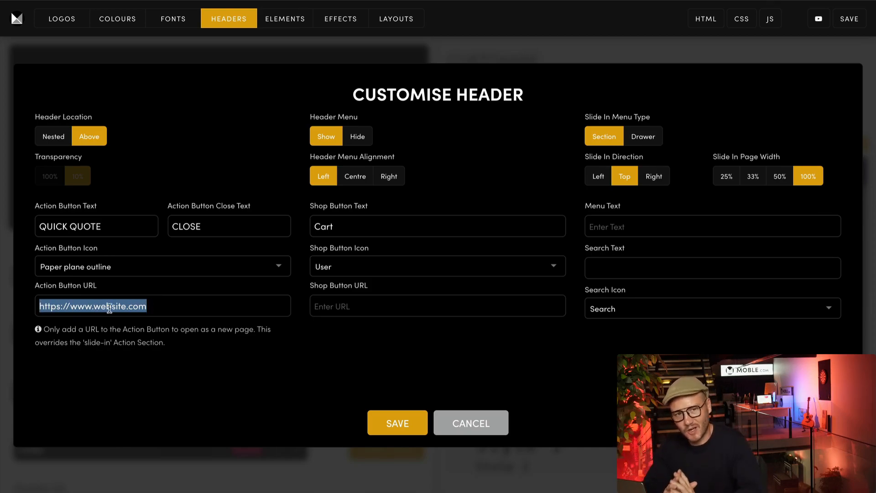
{"action": "key", "text": "BackSpace"}
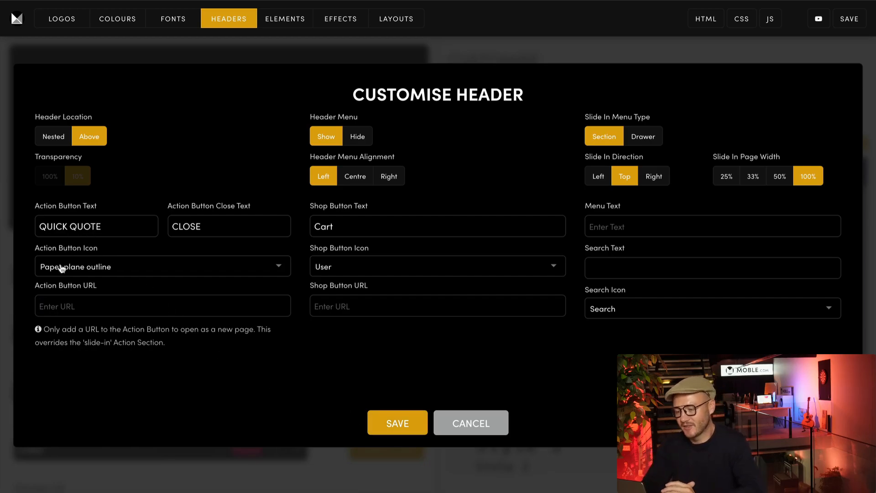
{"action": "left_click", "coordinate": [396, 422]}
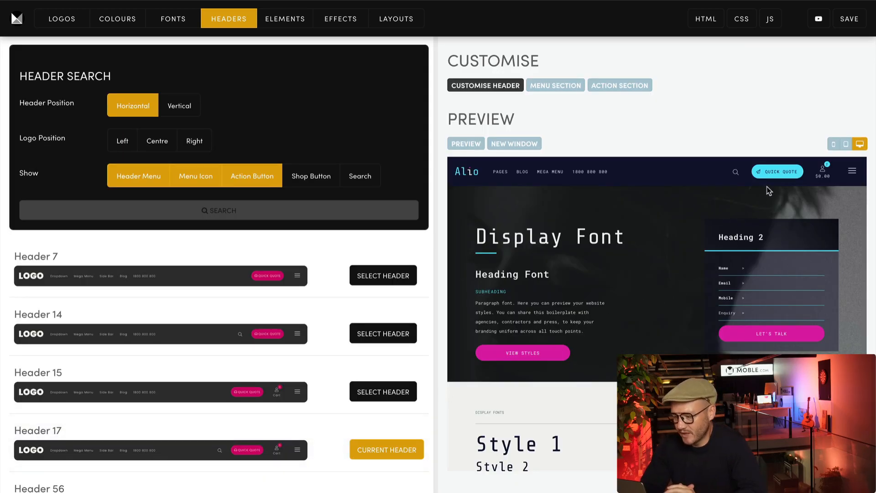
{"action": "left_click", "coordinate": [776, 180]}
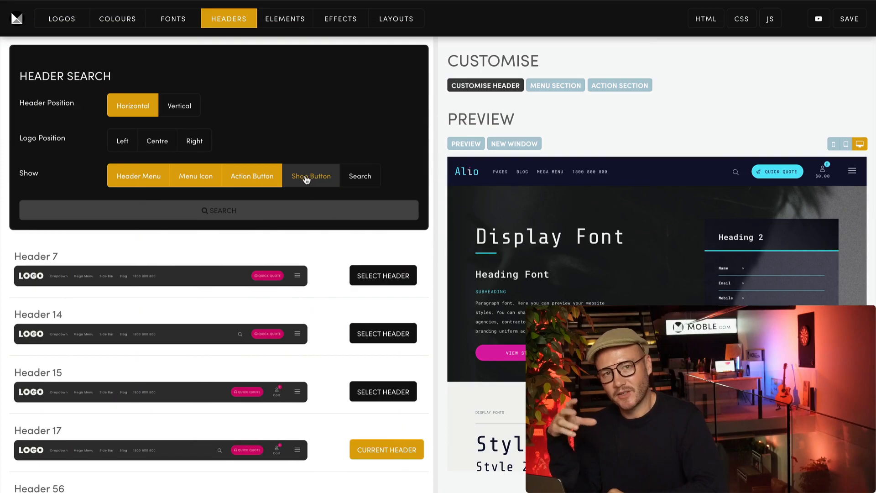
Step: Search for horizontal headers filtered only by Header Menu and Shop Button, and view the shopping cart slide-in in the preview
{"action": "left_click", "coordinate": [306, 177]}
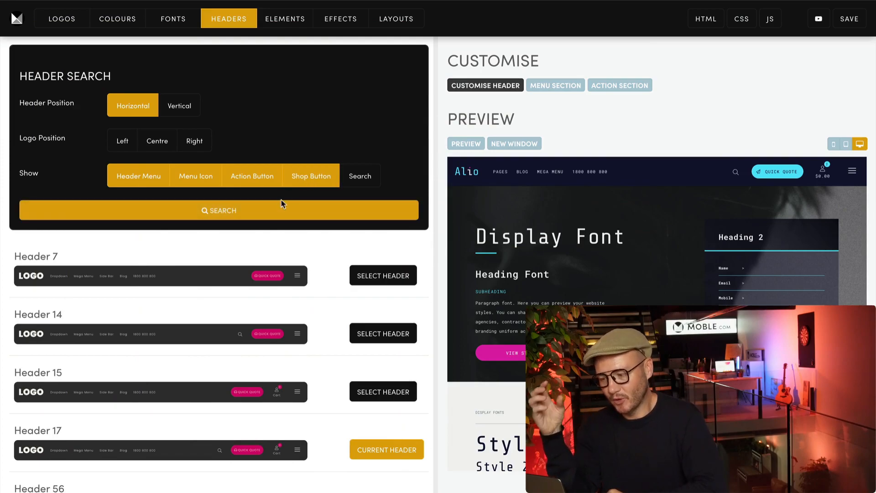
{"action": "left_click", "coordinate": [299, 218]}
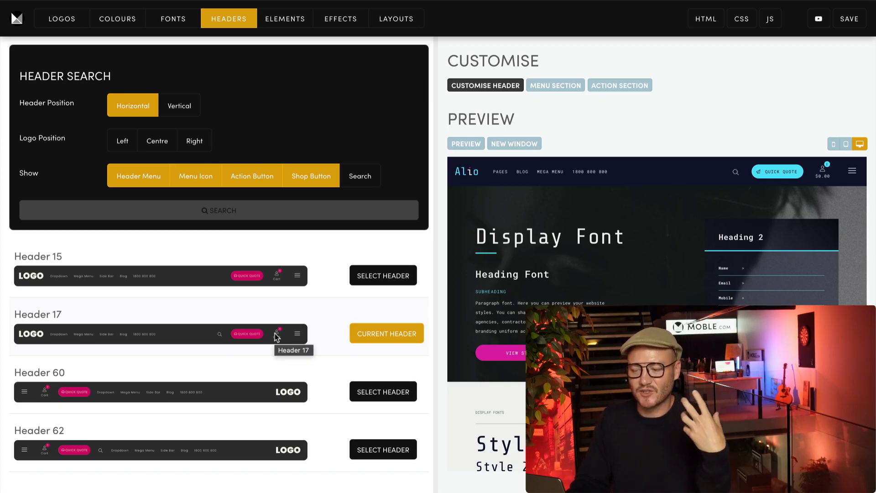
{"action": "left_click", "coordinate": [254, 181]}
{"action": "left_click", "coordinate": [203, 181]}
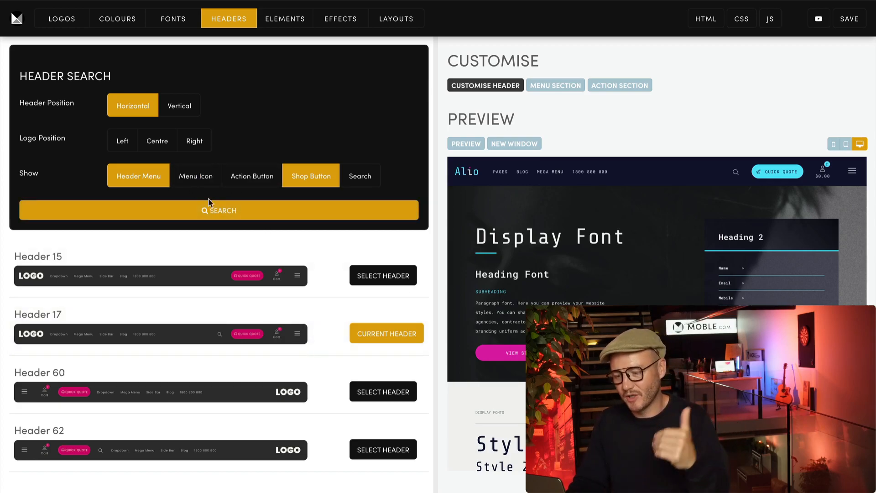
{"action": "left_click", "coordinate": [264, 208]}
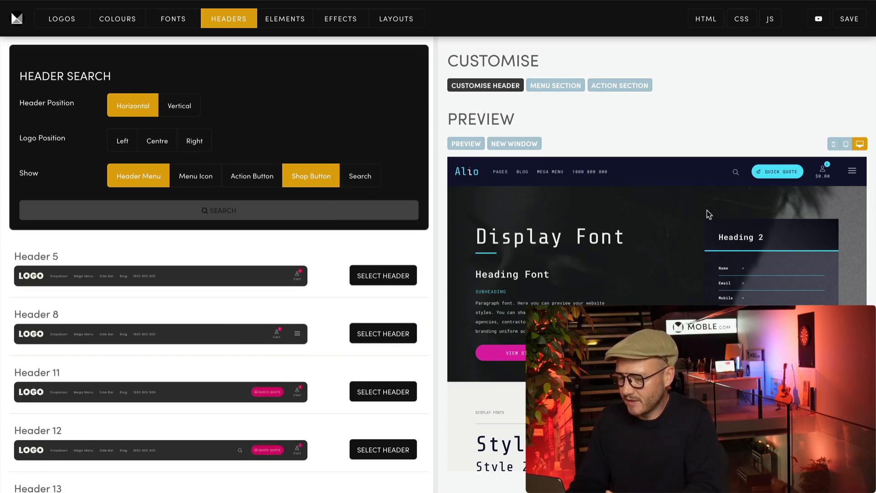
{"action": "left_click", "coordinate": [820, 183]}
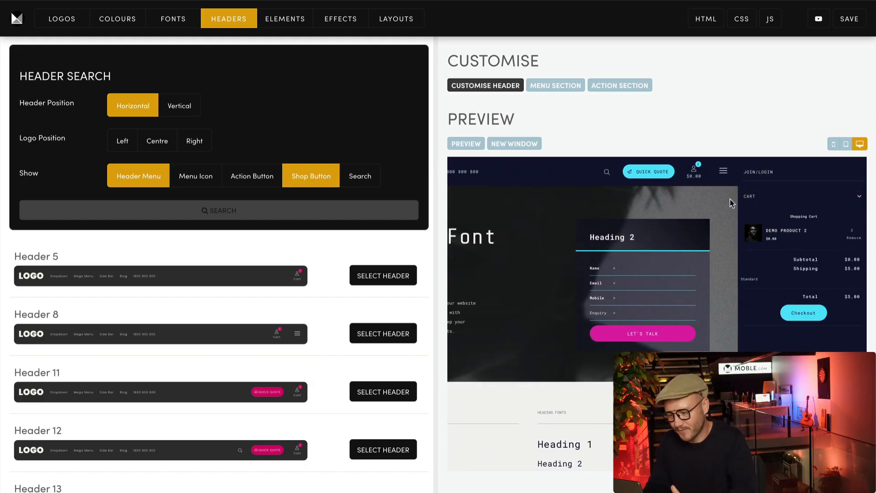
{"action": "left_click", "coordinate": [701, 177]}
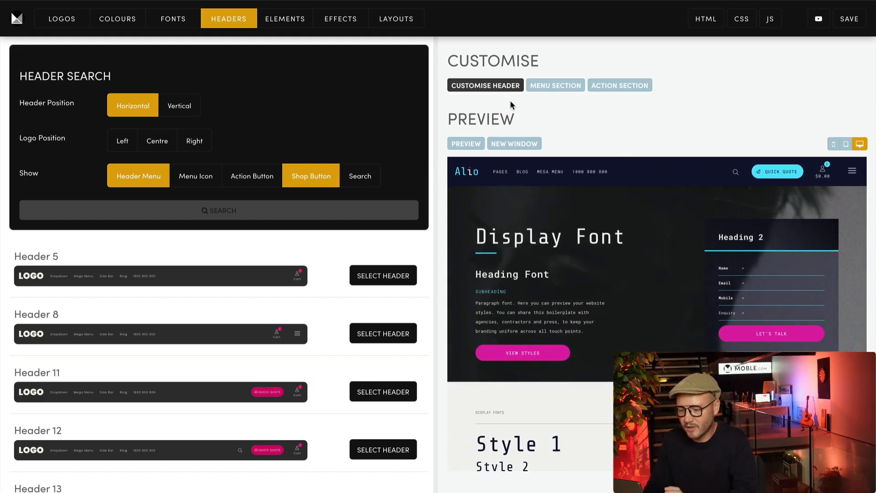
Step: In the header customisation settings, change the shop button's text to CART
{"action": "left_click", "coordinate": [494, 88]}
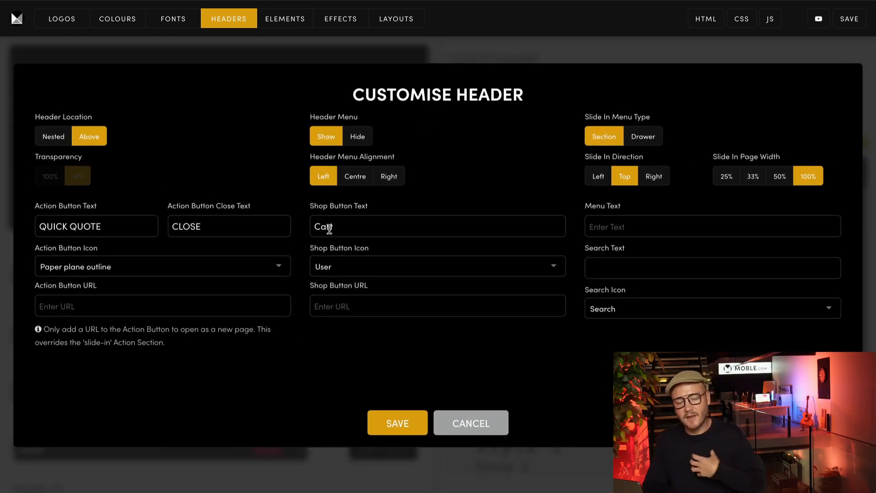
{"action": "left_click_drag", "start_coordinate": [338, 228], "coordinate": [310, 228]}
{"action": "type", "text": "CART"}
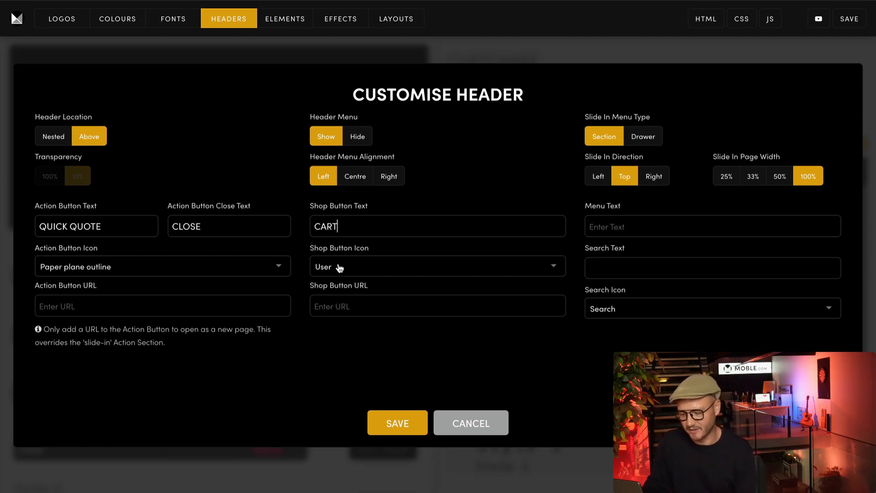
Step: Try Shopping cart as the shop button's icon
{"action": "left_click", "coordinate": [339, 267]}
{"action": "type", "text": "CArt"}
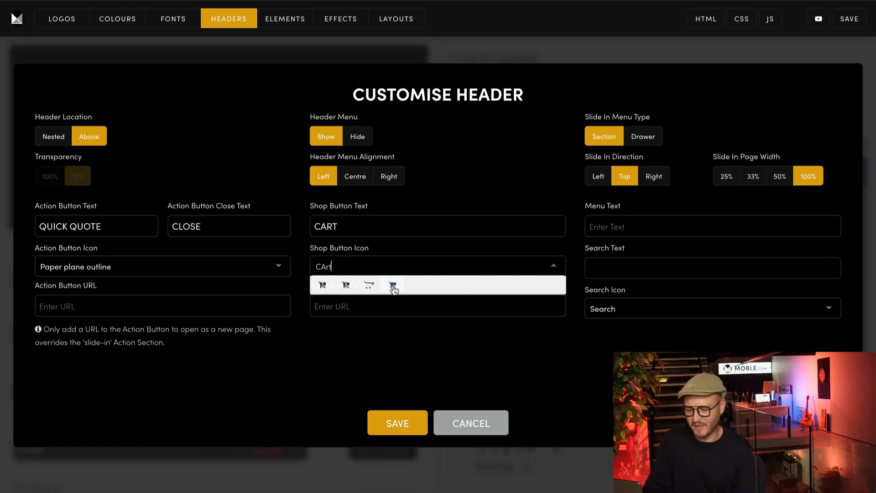
{"action": "left_click", "coordinate": [392, 285]}
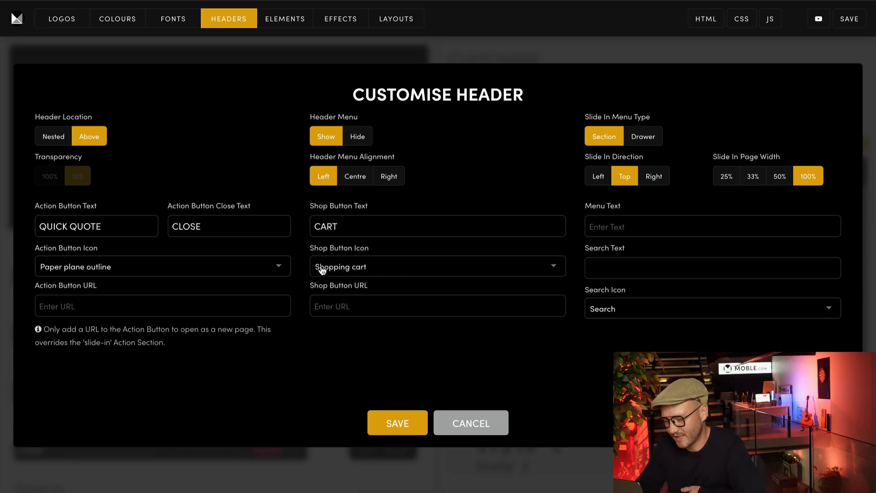
Step: Set the shop button's icon to User outline and save the header settings
{"action": "left_click", "coordinate": [382, 271]}
{"action": "type", "text": "User"}
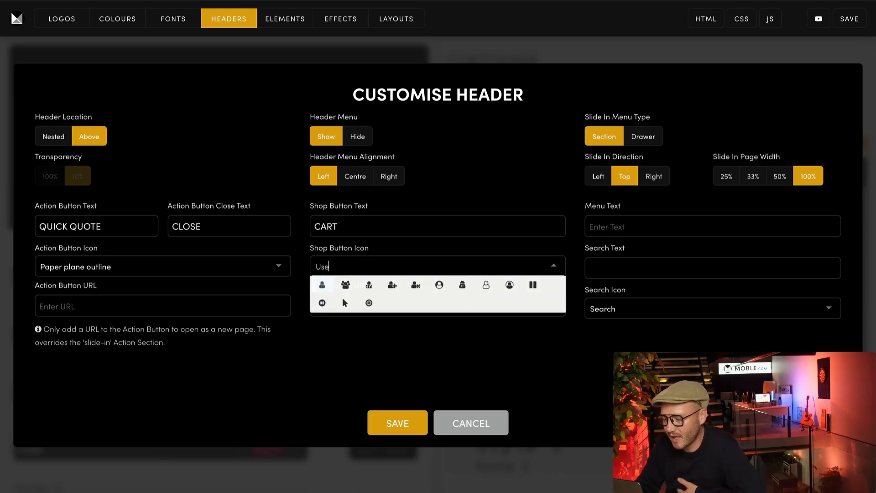
{"action": "left_click", "coordinate": [487, 286]}
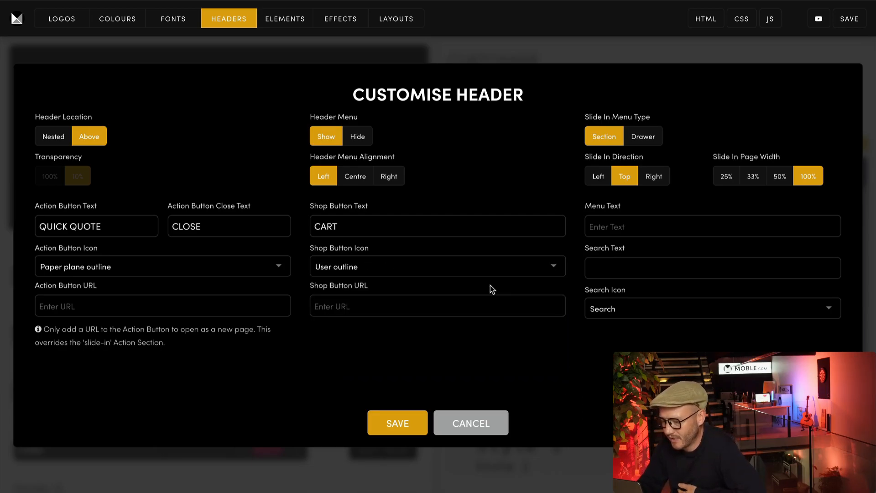
{"action": "left_click", "coordinate": [407, 416]}
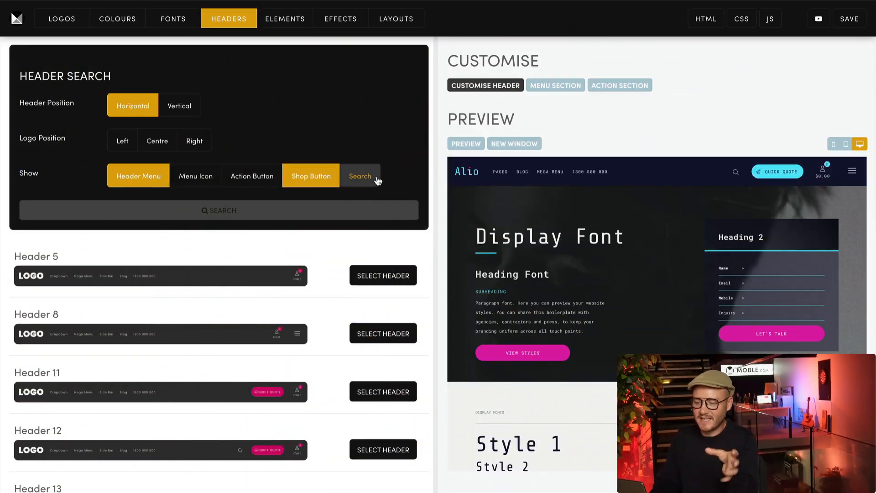
Step: Narrow the header search to layouts that also show Search and have the logo positioned on the right
{"action": "left_click", "coordinate": [377, 180]}
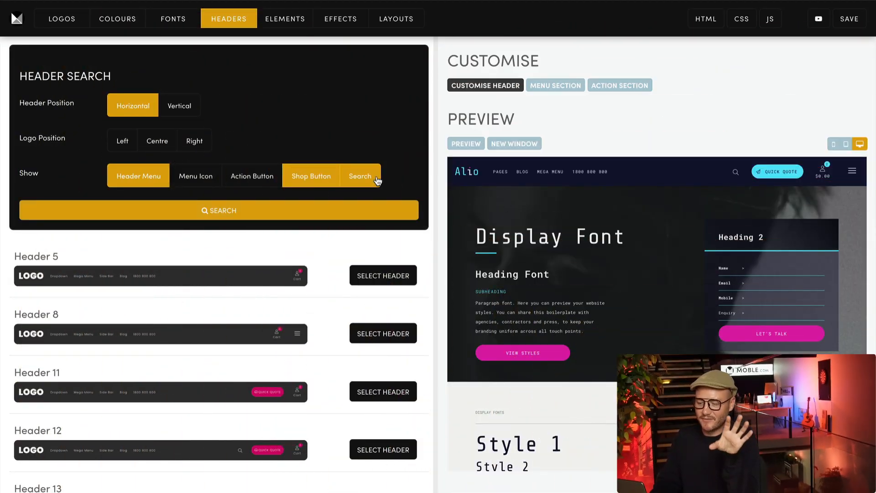
{"action": "left_click", "coordinate": [376, 207]}
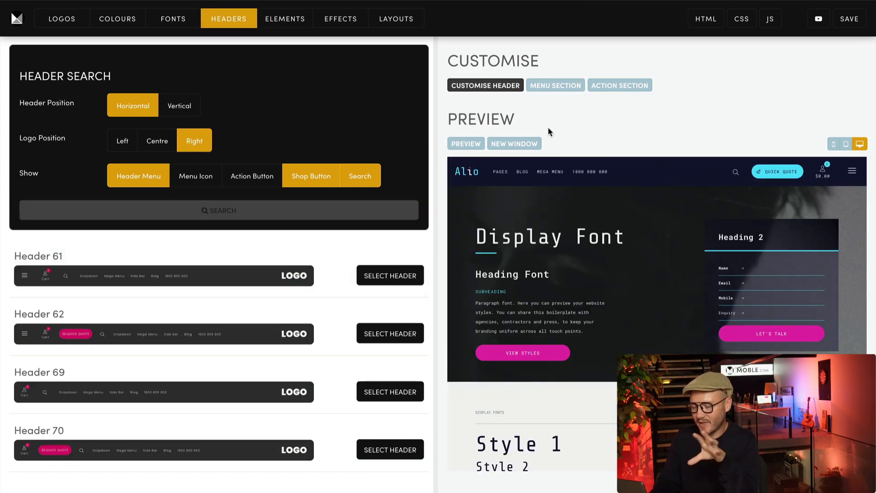
Step: Set the header's search text to SEARCH, keeping the Search icon, and save the header settings
{"action": "left_click", "coordinate": [501, 86]}
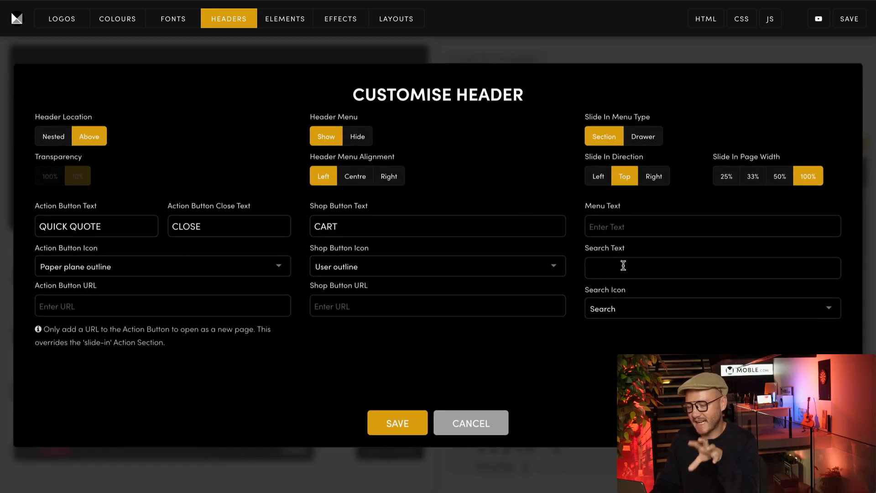
{"action": "left_click", "coordinate": [648, 309]}
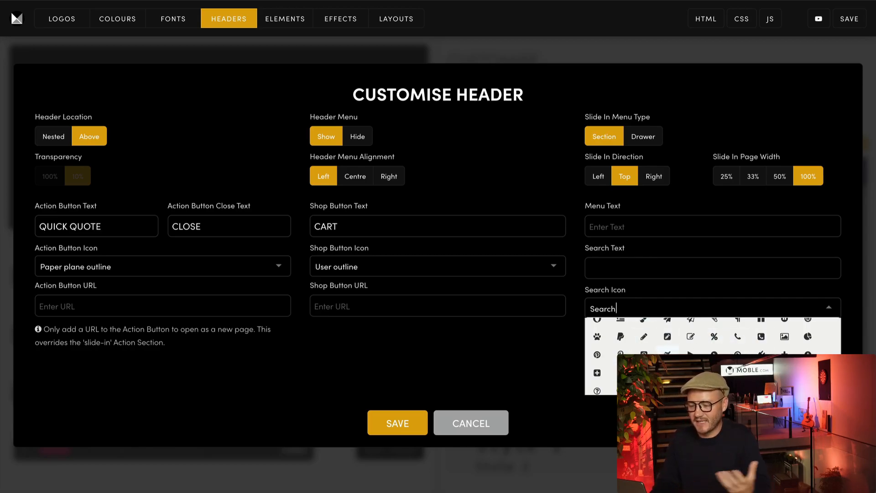
{"action": "left_click", "coordinate": [579, 288]}
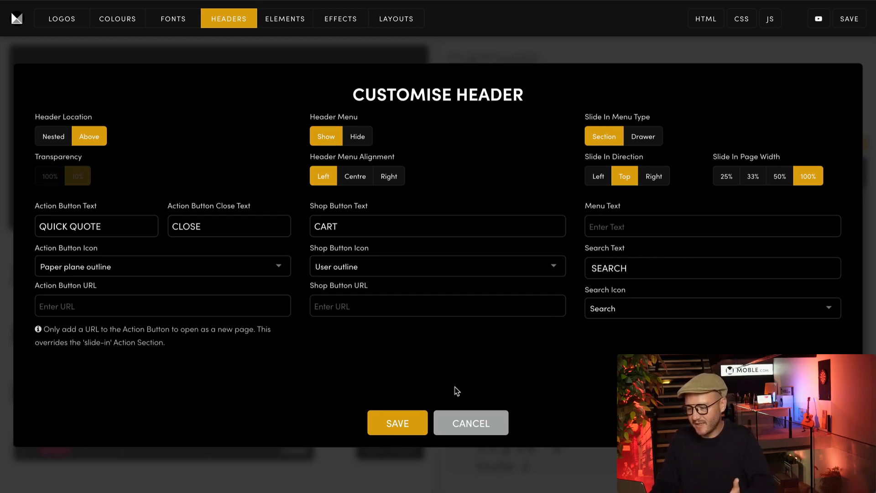
{"action": "left_click", "coordinate": [416, 413]}
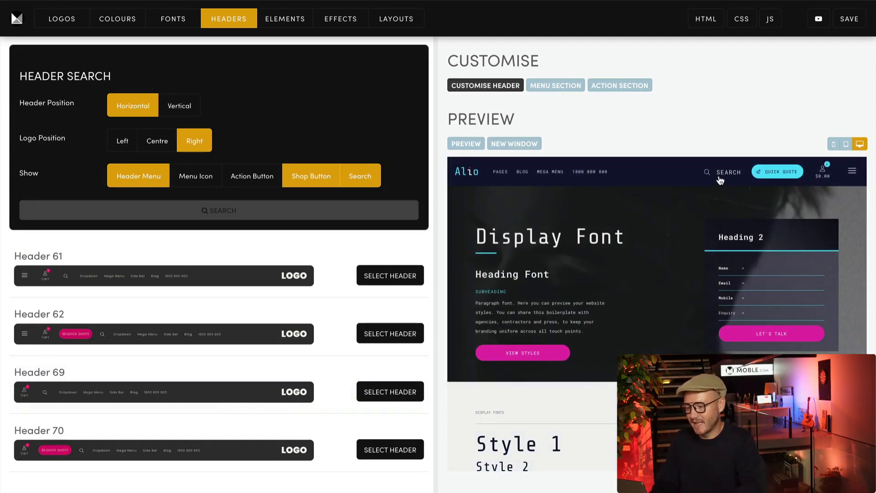
Step: Remove the search text from the header settings and save them
{"action": "left_click", "coordinate": [504, 87]}
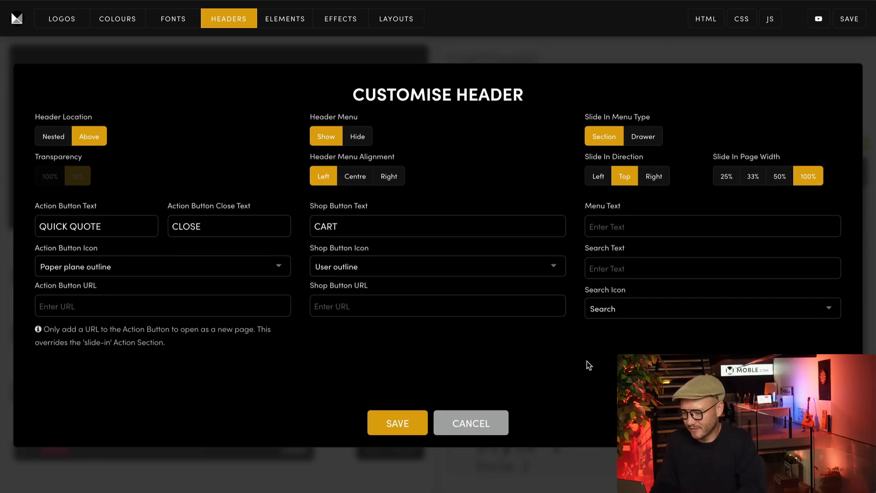
{"action": "left_click", "coordinate": [382, 417]}
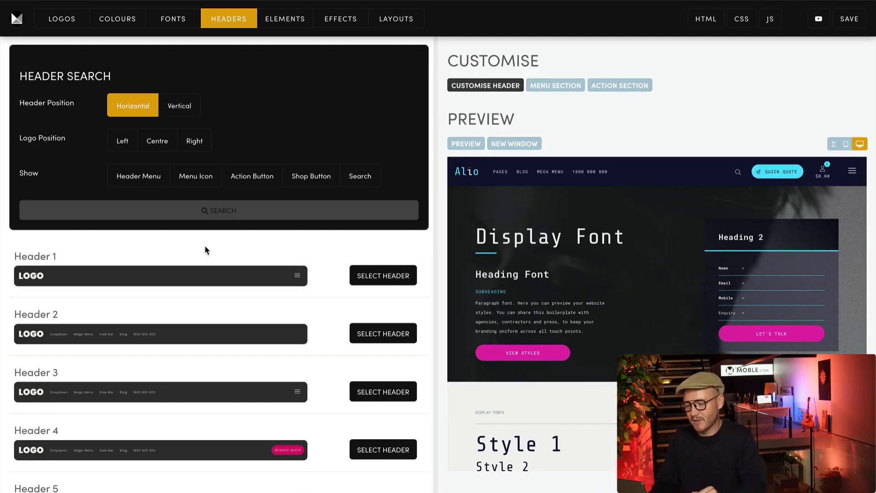